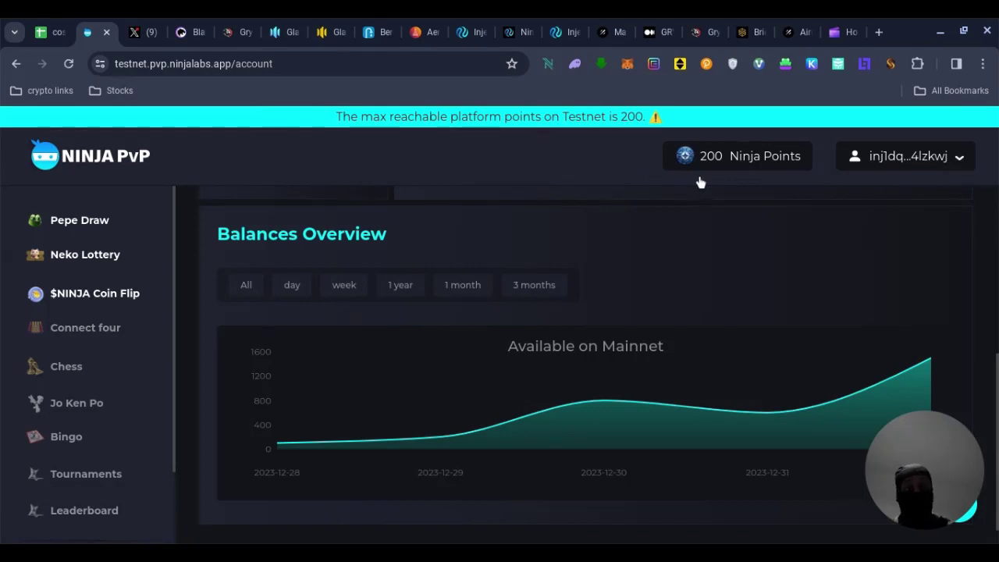
Step: Look over the Neko Lottery and Pepe Draw game pages, scrolling through the PvP Battles list
left_click(87, 263)
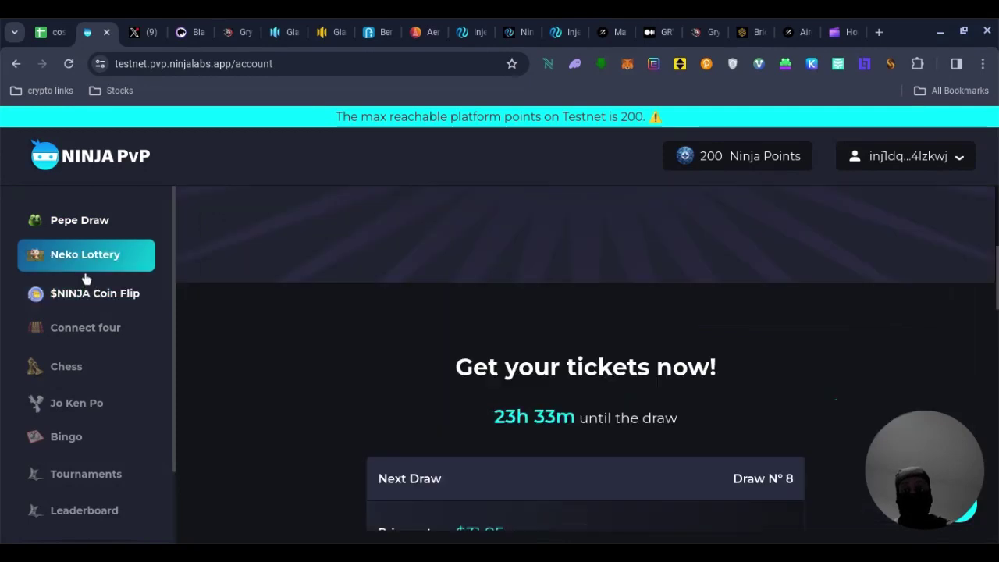
left_click(84, 228)
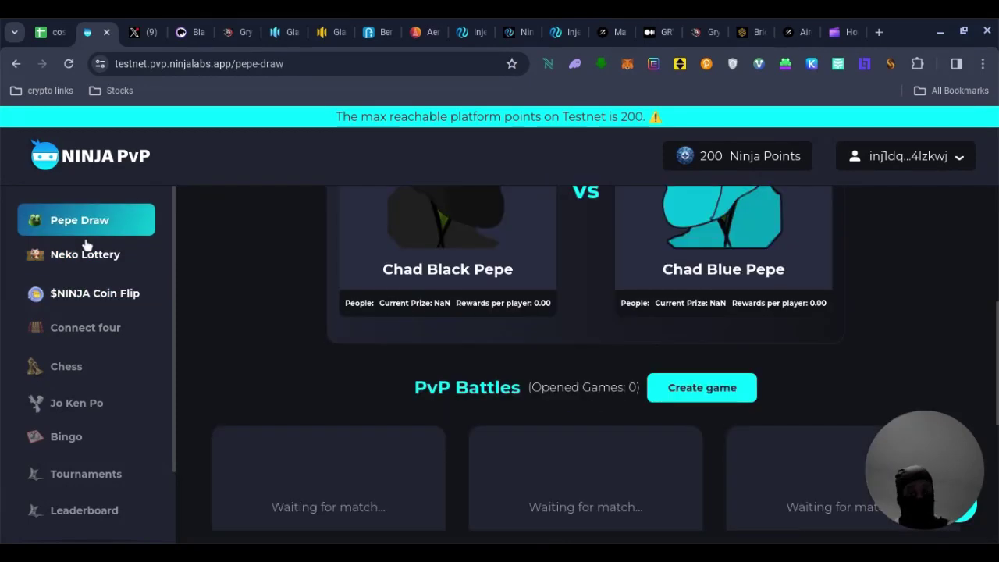
scroll(86, 245, "down", 1)
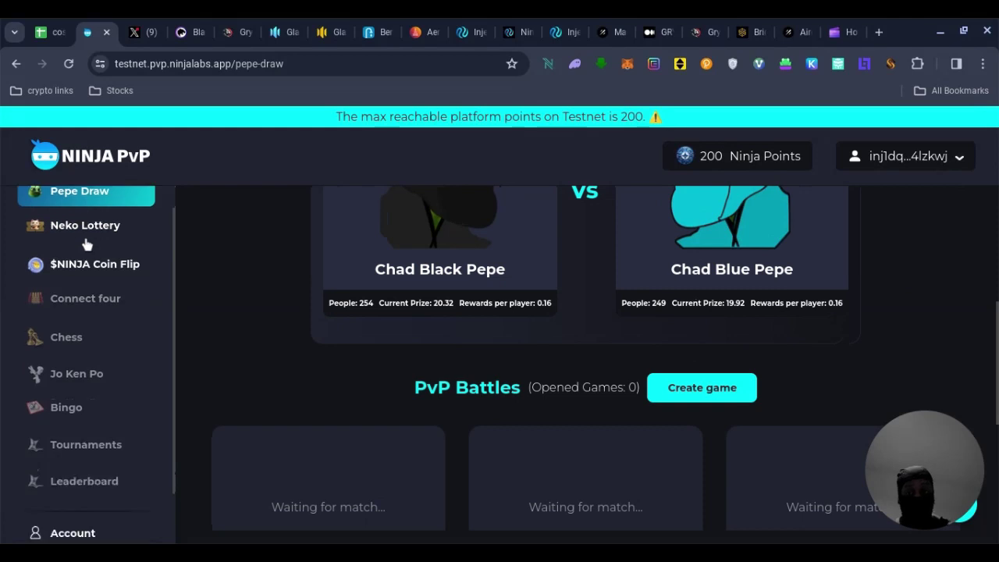
scroll(242, 364, "down", 3)
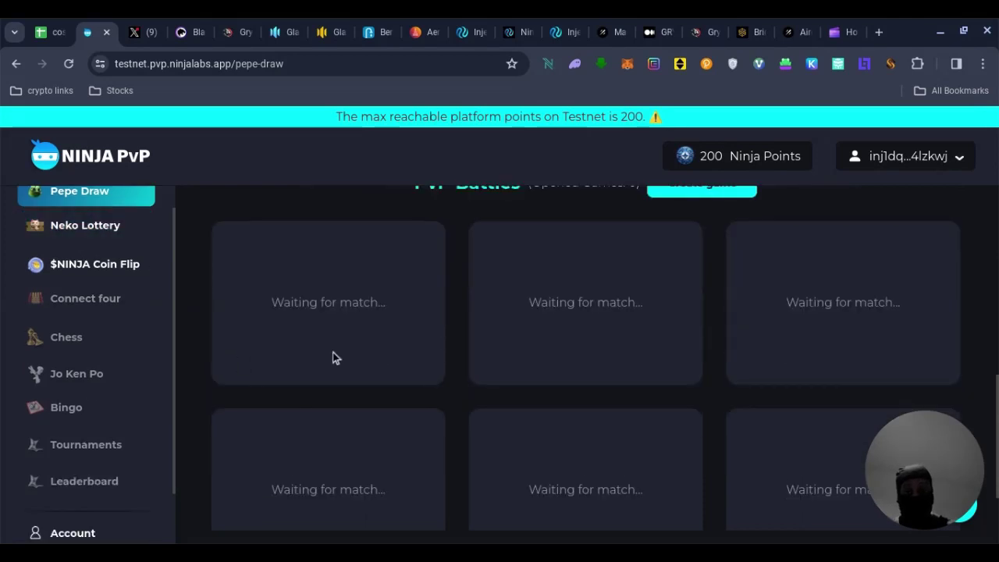
scroll(331, 358, "up", 1)
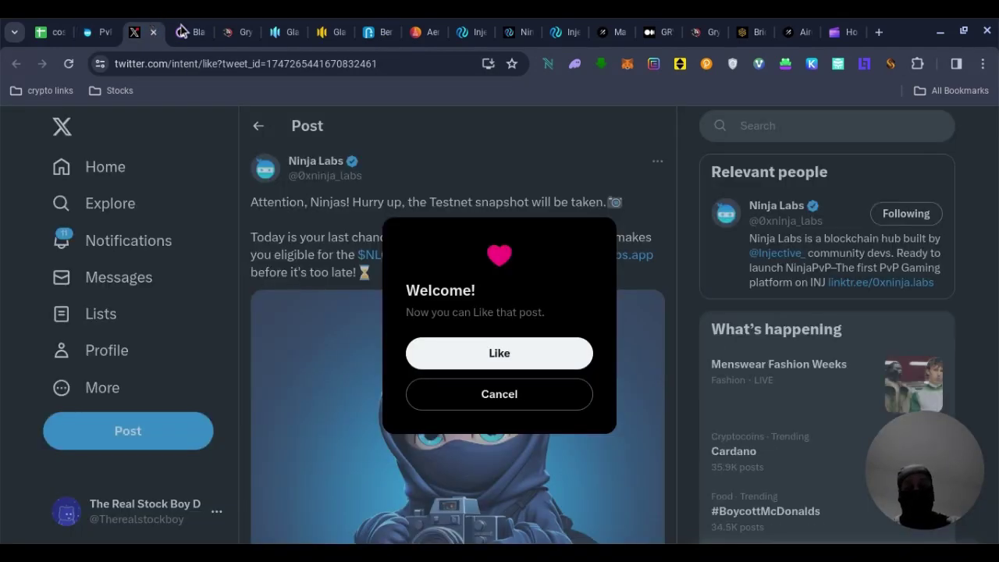
Step: Cancel the Welcome like prompt to reveal Ninja Labs' full testnet snapshot post
left_click(494, 393)
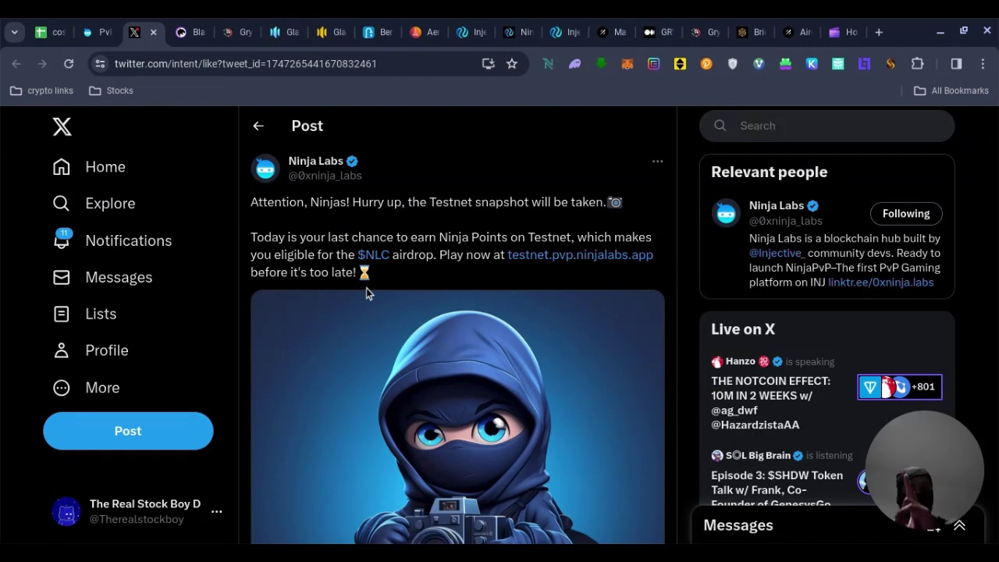
Step: Go to the Black Panther tab and bring up the Dashboard's My Vaults table
left_click(193, 32)
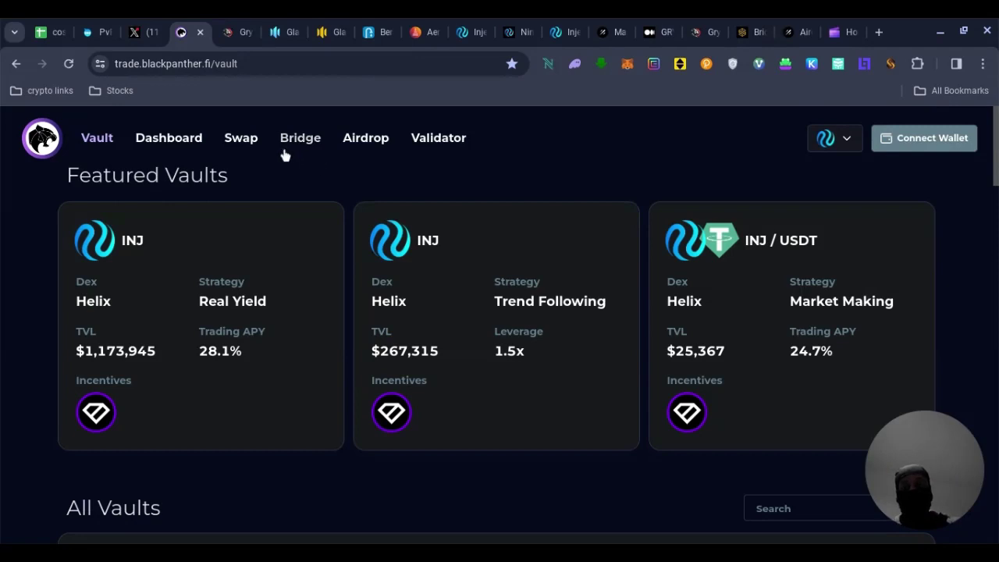
left_click(186, 145)
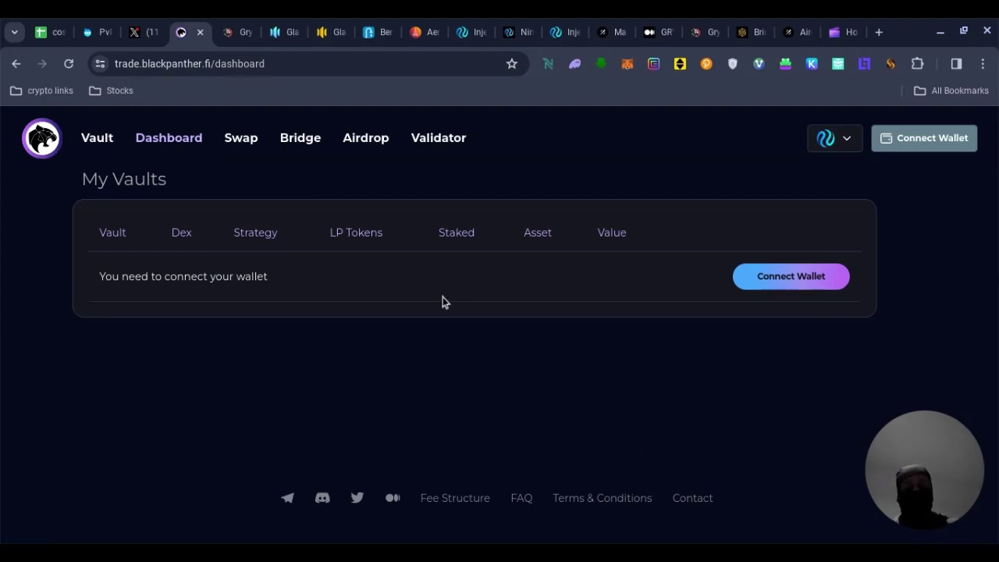
Step: Connect the Leap wallet and view the INJ/USDT Grid Trading vault's claimable rewards (0 POINT)
left_click(814, 295)
left_click(611, 380)
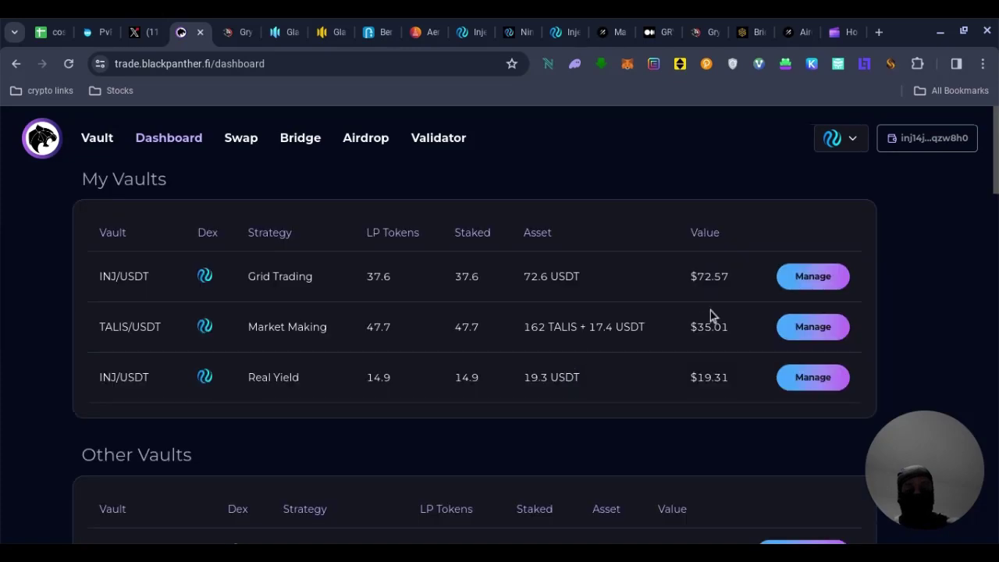
left_click(804, 289)
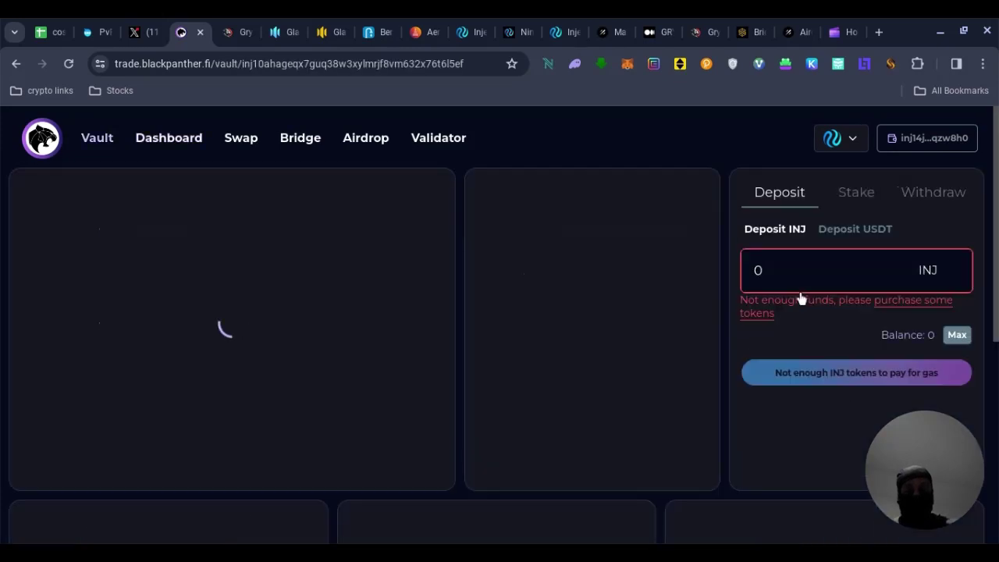
left_click(857, 209)
left_click(869, 234)
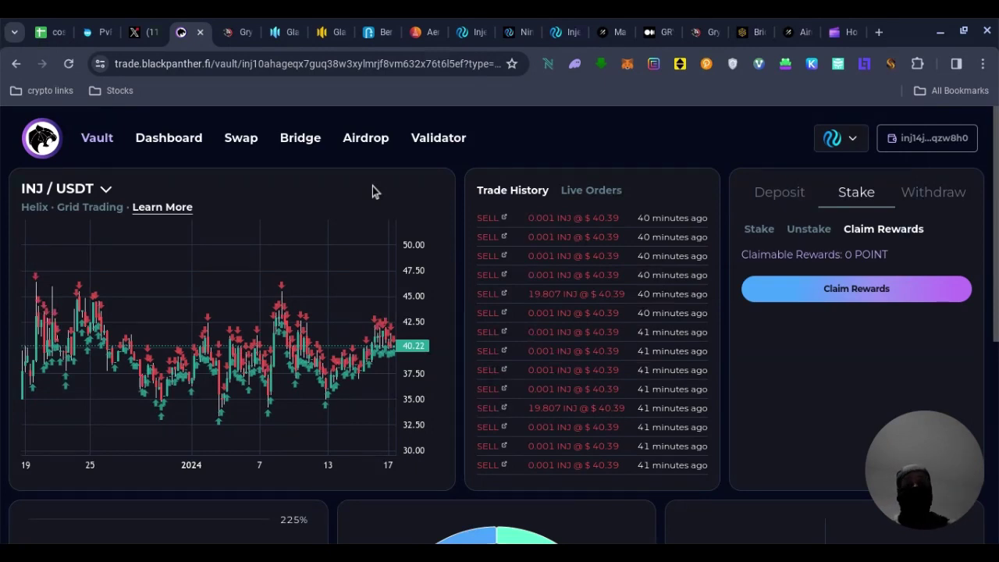
Step: On the Gryphon Mint & Burn page, view the bond and mint fields with the 0.889591 INJ balance
left_click(231, 32)
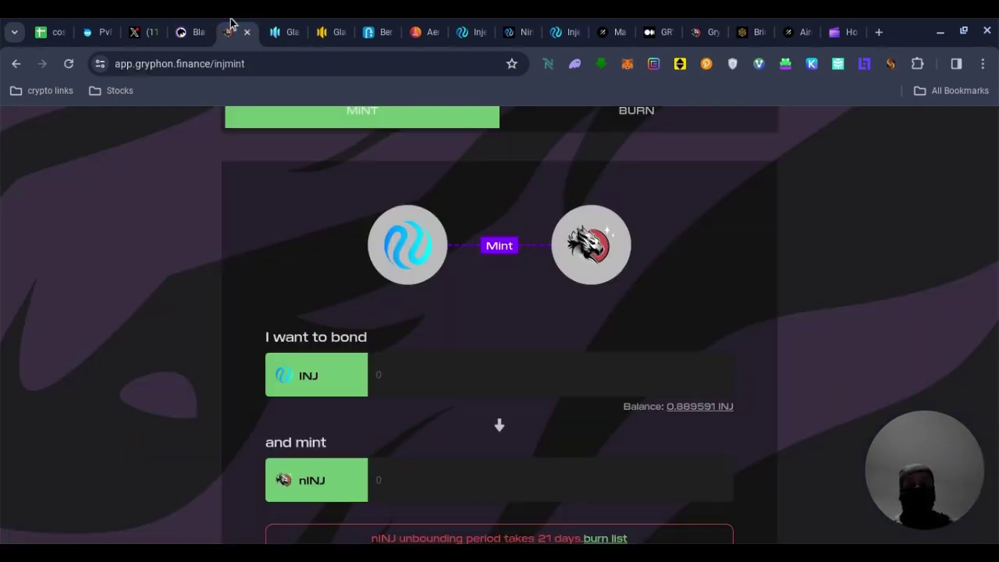
key("Home")
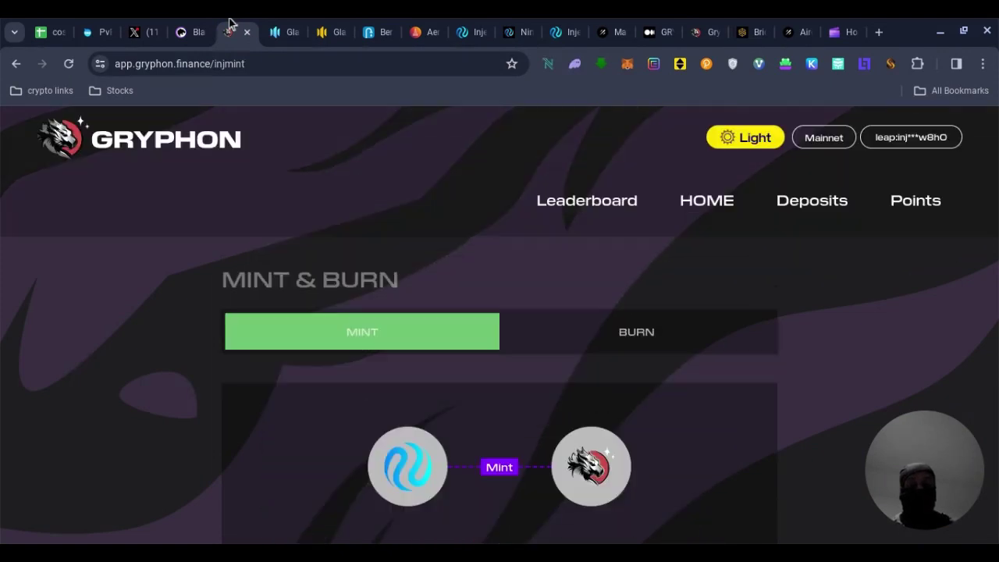
key("Page_Down")
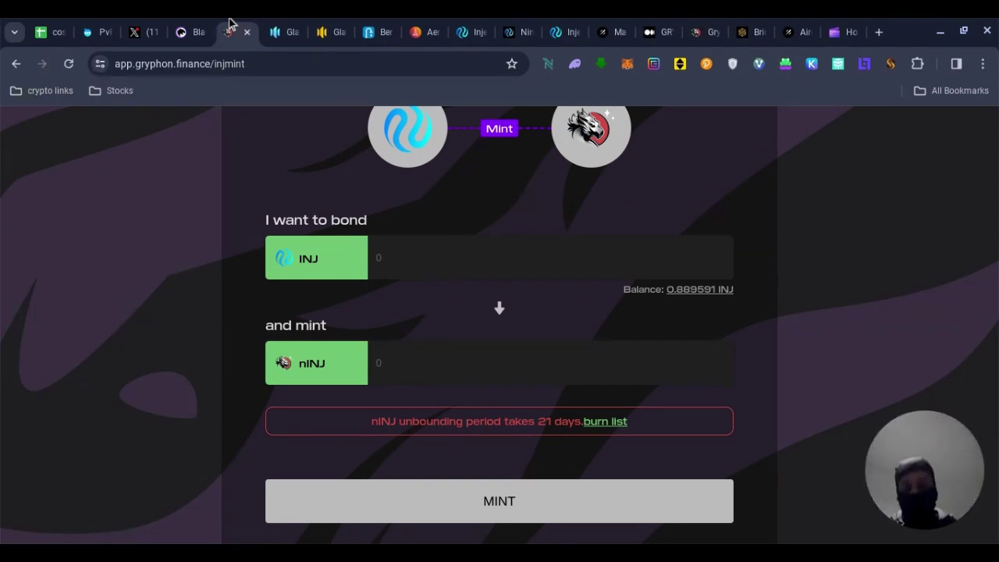
key("Down")
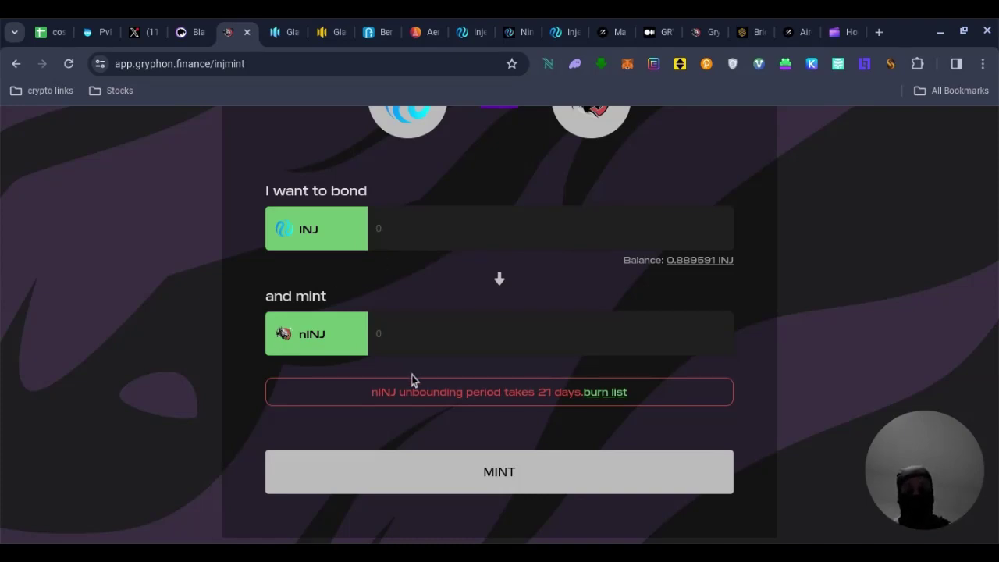
scroll(460, 249, "up", 4)
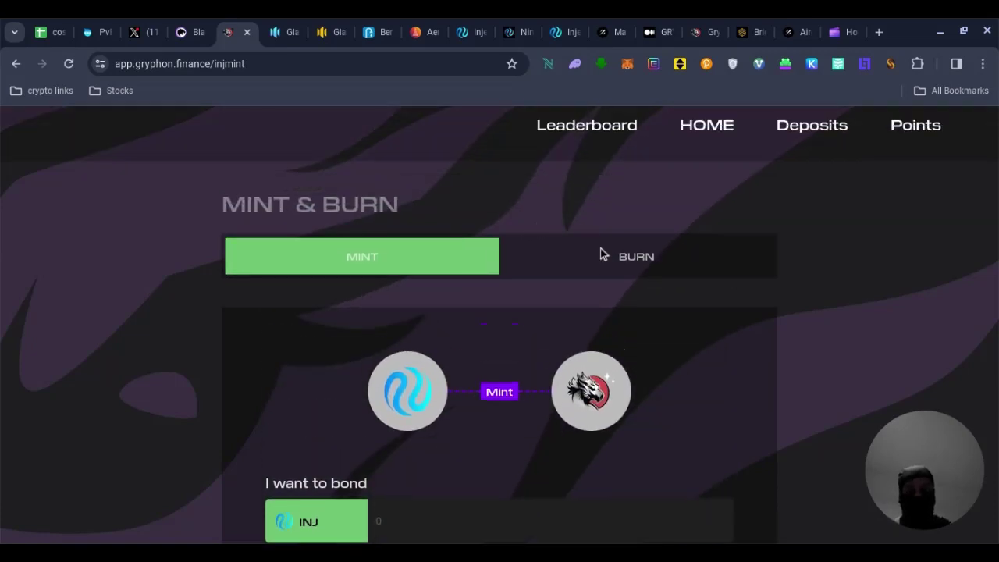
Step: Switch to the BURN side and review the nINJ-to-INJ burn form showing a 1 nINJ balance
left_click(602, 278)
scroll(602, 279, "down", 2)
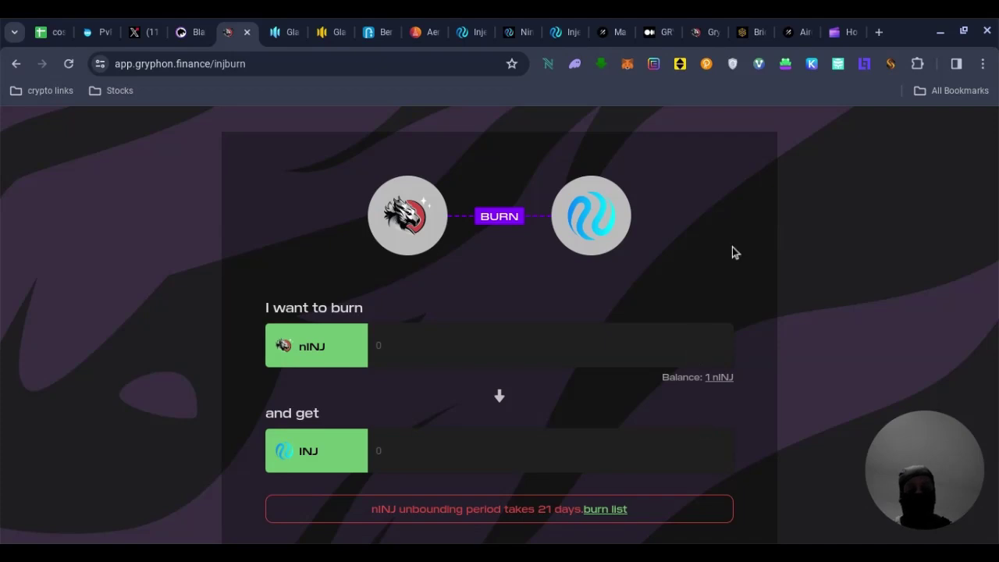
scroll(732, 246, "up", 3)
scroll(732, 247, "up", 1)
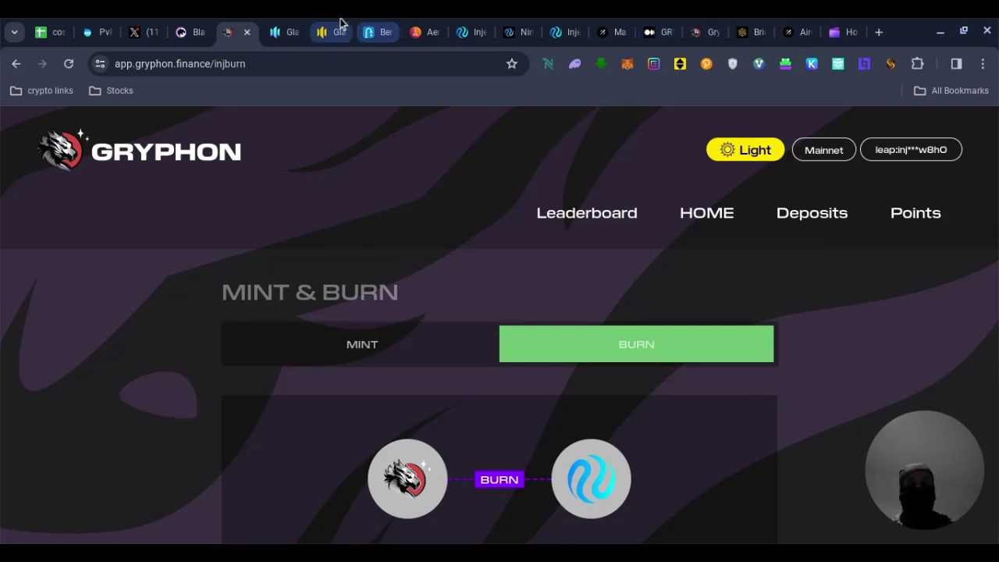
Step: Review the Glacier referral rewards page showing 10 $GLC in total rewards
left_click(285, 32)
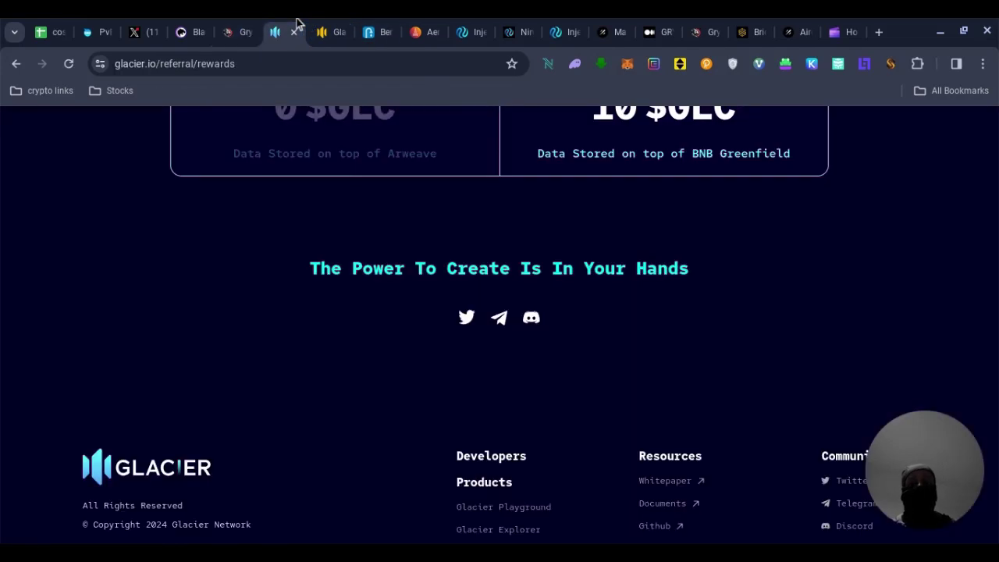
key("Up")
key("Up")
key("Up")
key("Up")
key("Up")
key("Up")
key("Up")
key("Up")
key("Up")
key("Up")
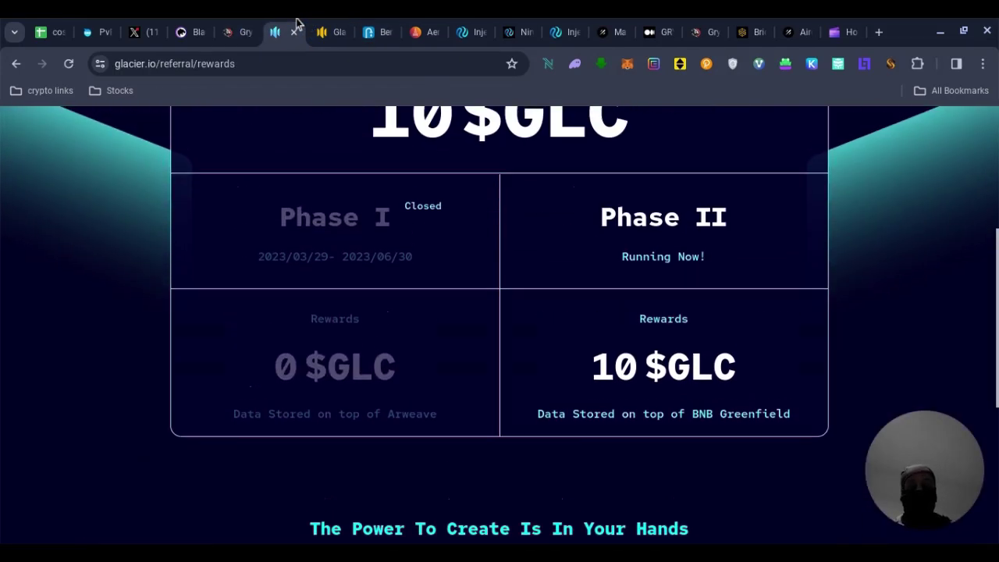
key("Up")
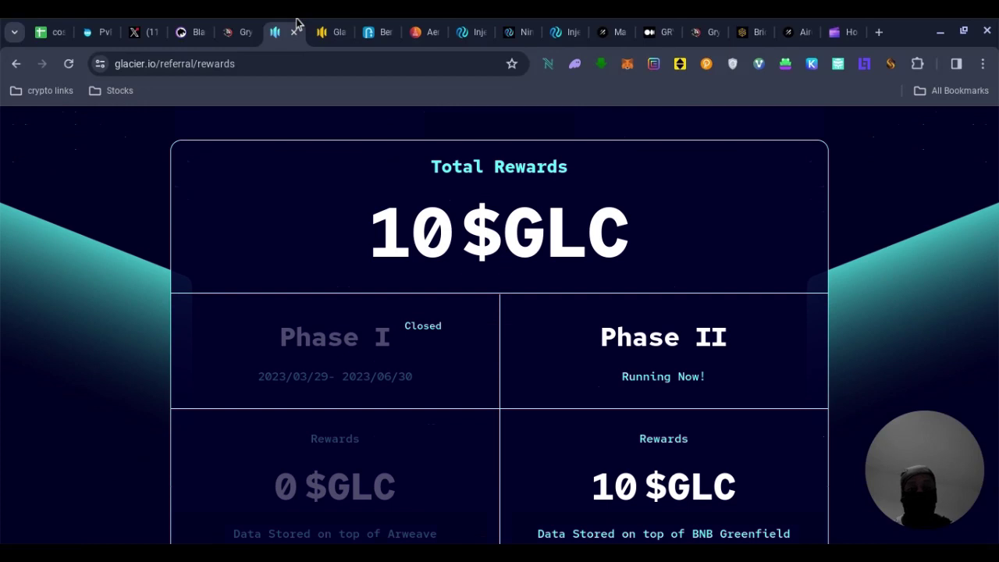
key("Down")
key("Down")
key("Up")
key("Up")
key("Up")
key("Up")
key("Up")
key("Up")
key("Up")
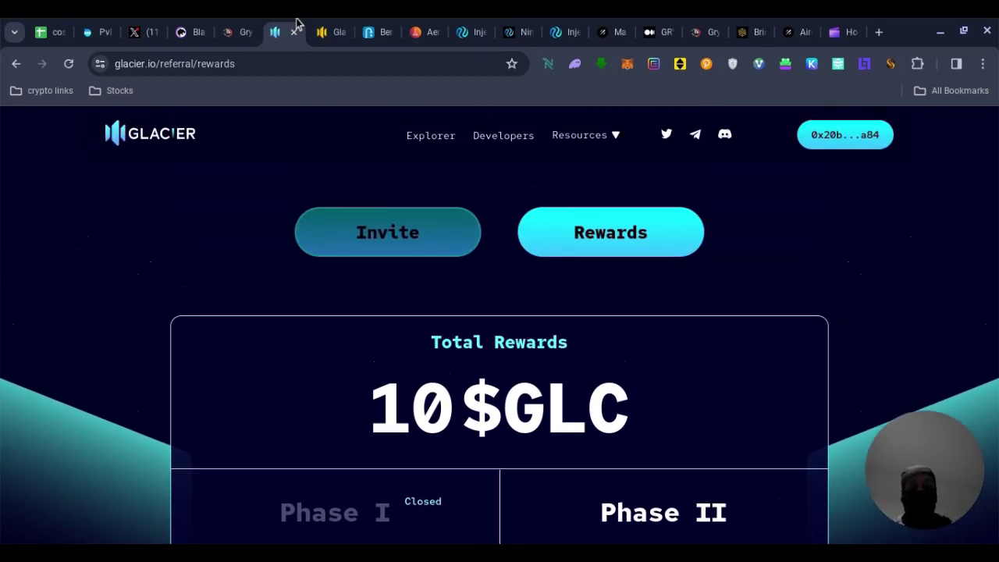
key("Down")
key("Up")
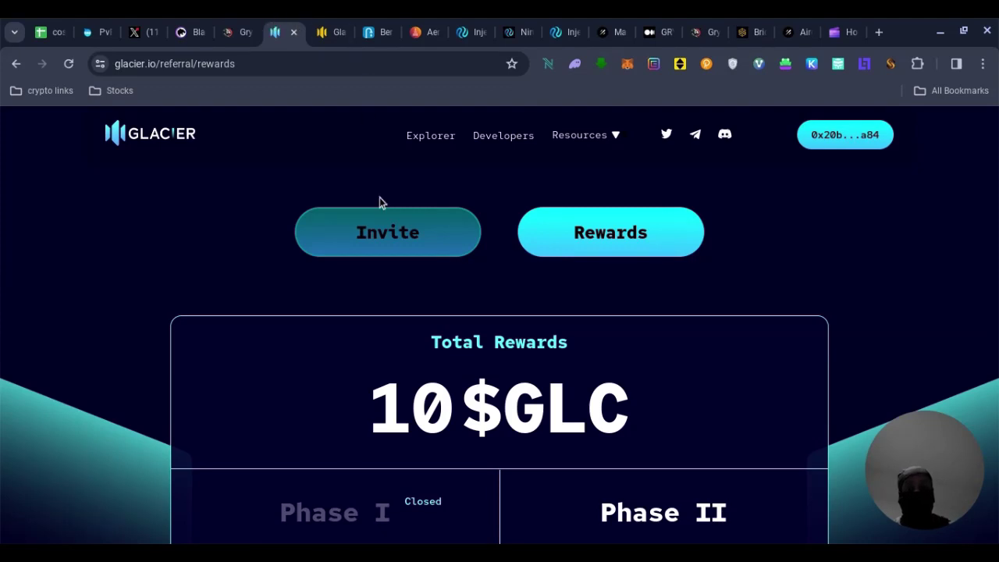
scroll(448, 244, "down", 4)
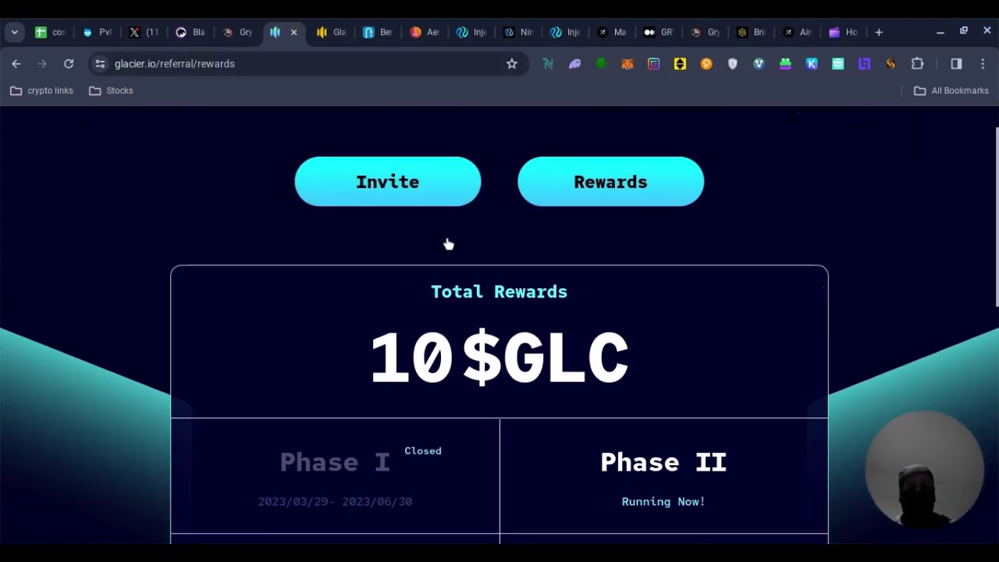
scroll(448, 244, "down", 4)
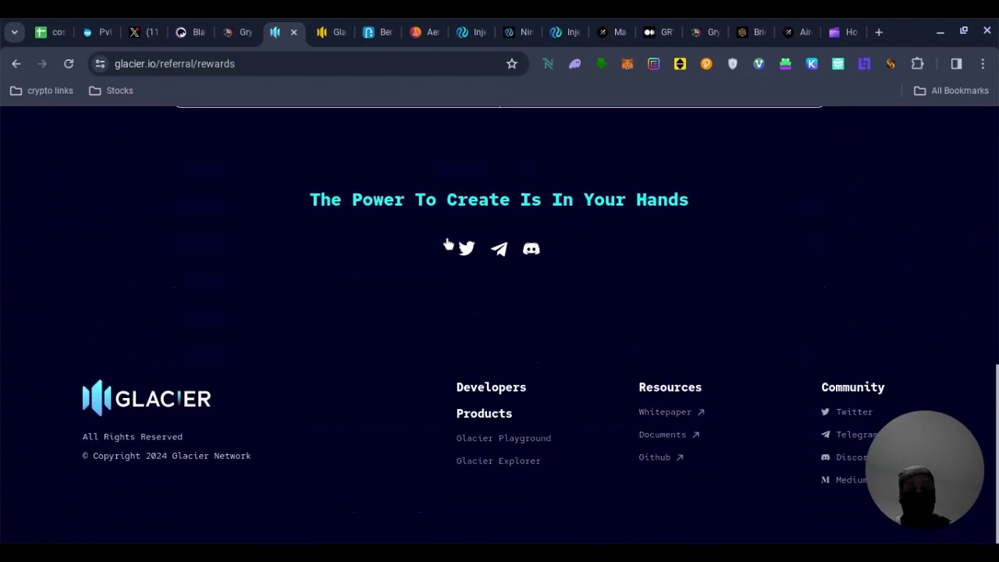
scroll(448, 245, "up", 2)
scroll(449, 244, "up", 6)
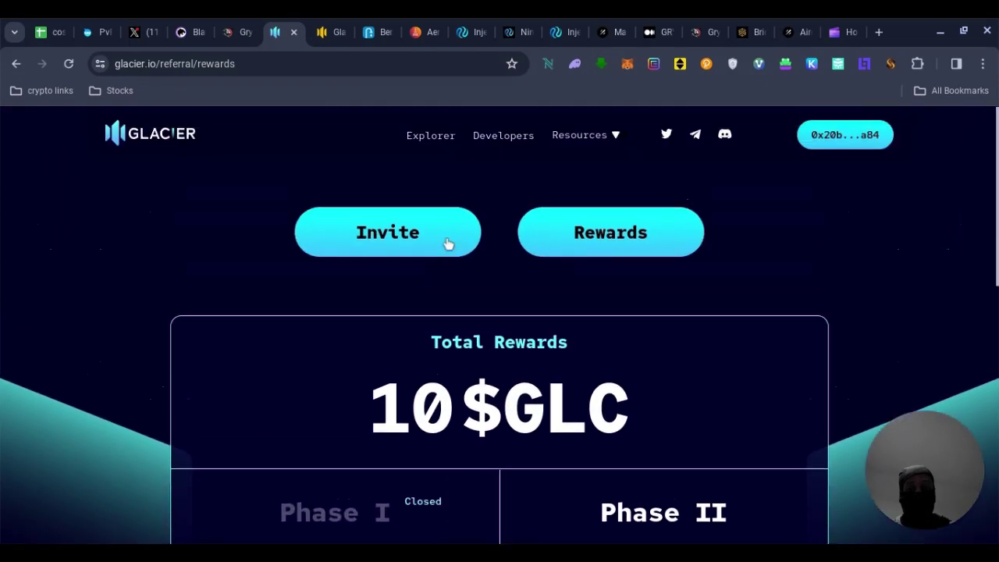
Step: Return to glacier.io via the GLACIER logo and scroll through the homepage
left_click(151, 146)
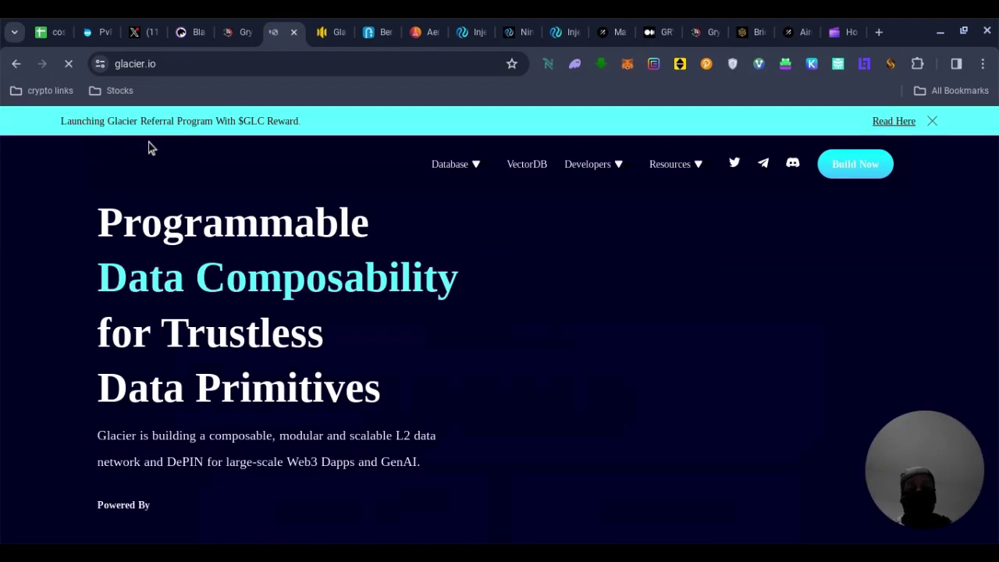
scroll(148, 142, "down", 1)
scroll(151, 146, "down", 3)
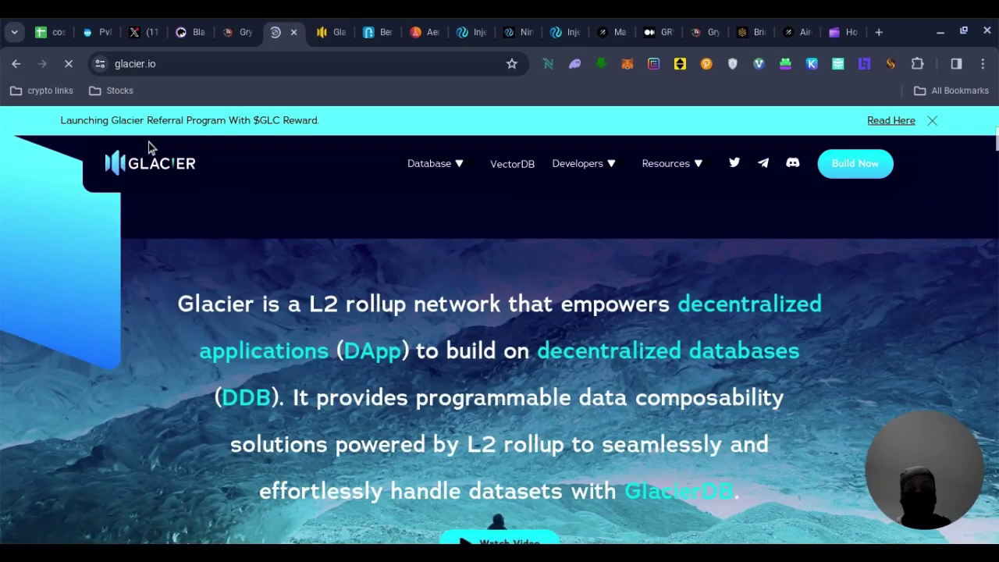
scroll(148, 142, "up", 1)
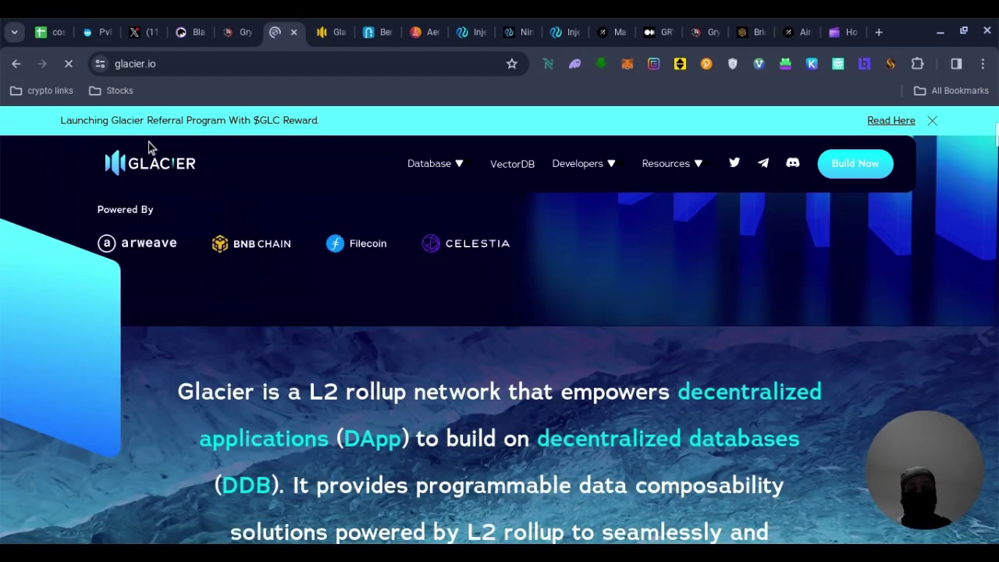
scroll(151, 146, "up", 2)
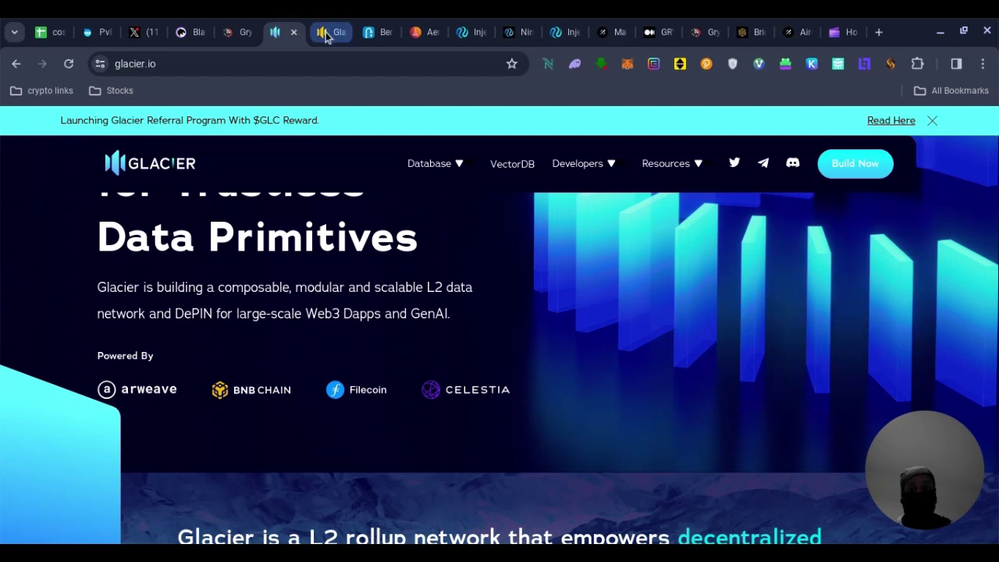
Step: In the Glacier Playground tab, add a new namespace called hubbaolli
left_click(324, 33)
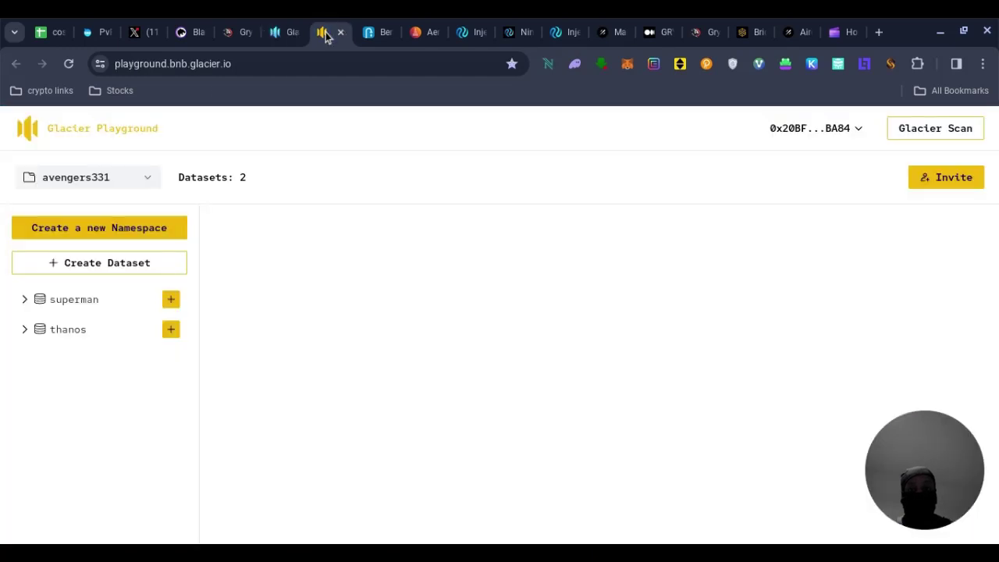
left_click(168, 239)
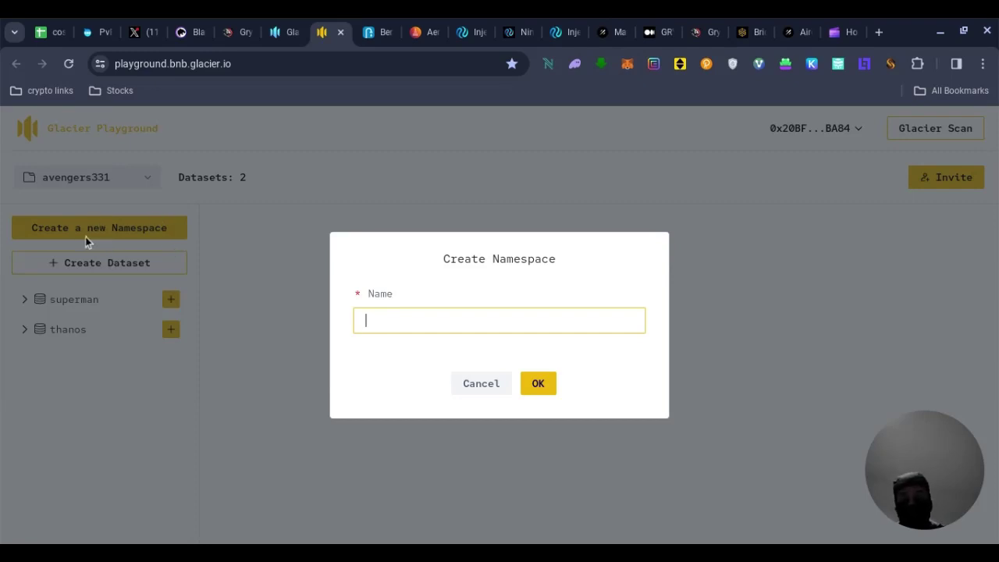
type("hubba bubba")
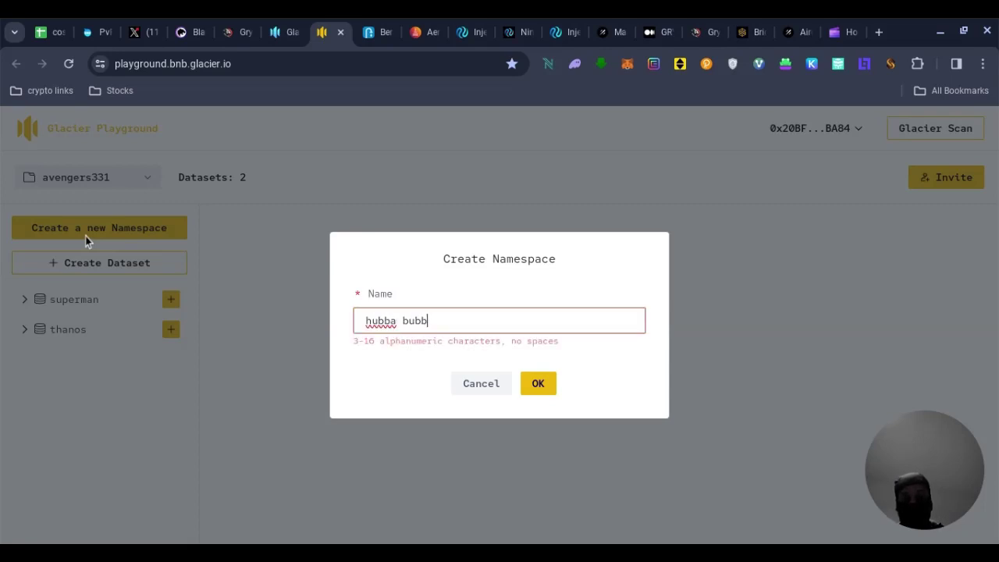
key("BackSpace")
key("BackSpace")
key("BackSpace")
key("BackSpace")
key("BackSpace")
key("BackSpace")
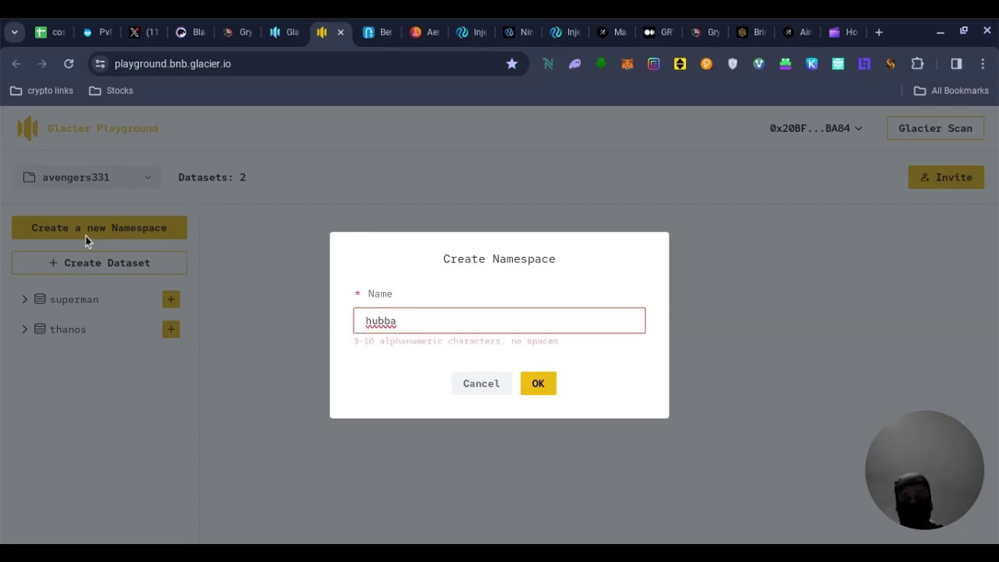
type("oll")
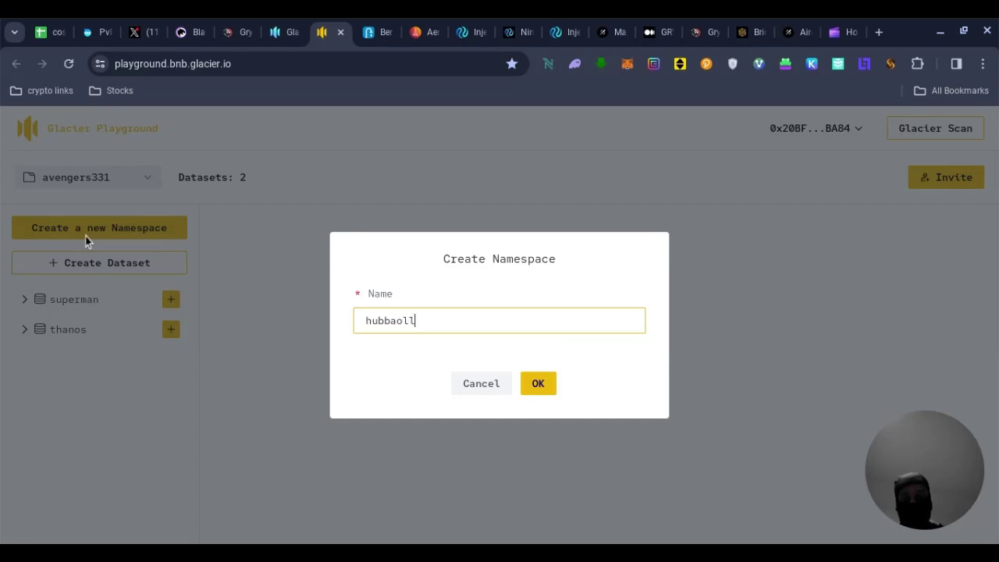
type("i")
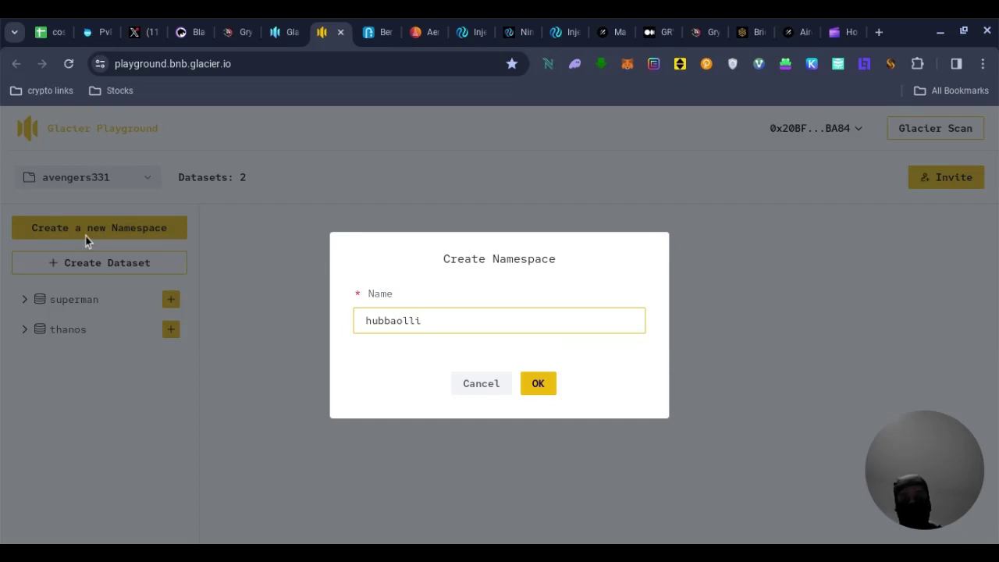
left_click(544, 392)
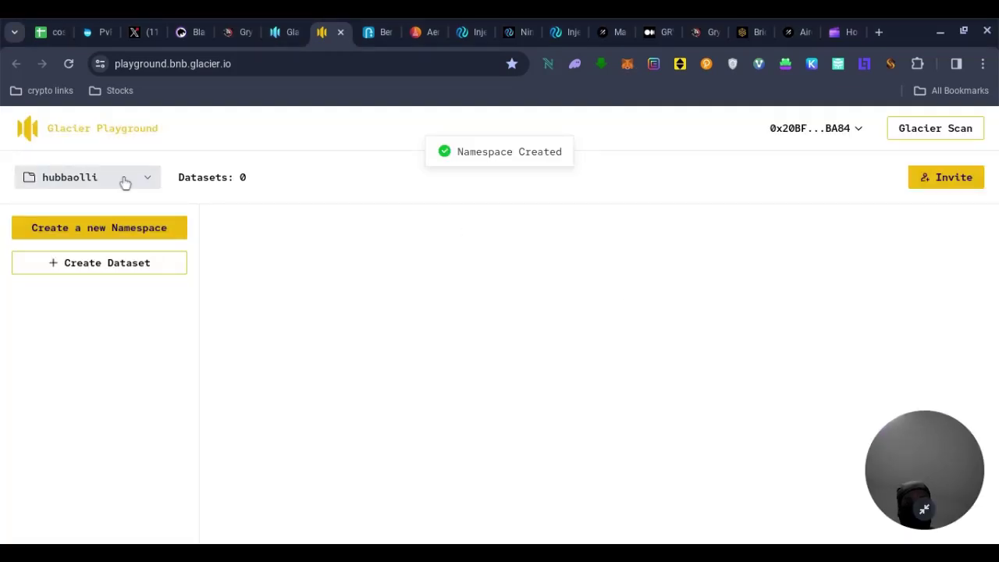
Step: Add dataset jillko under hubbaolli, bringing its count to 1 dataset
left_click(125, 273)
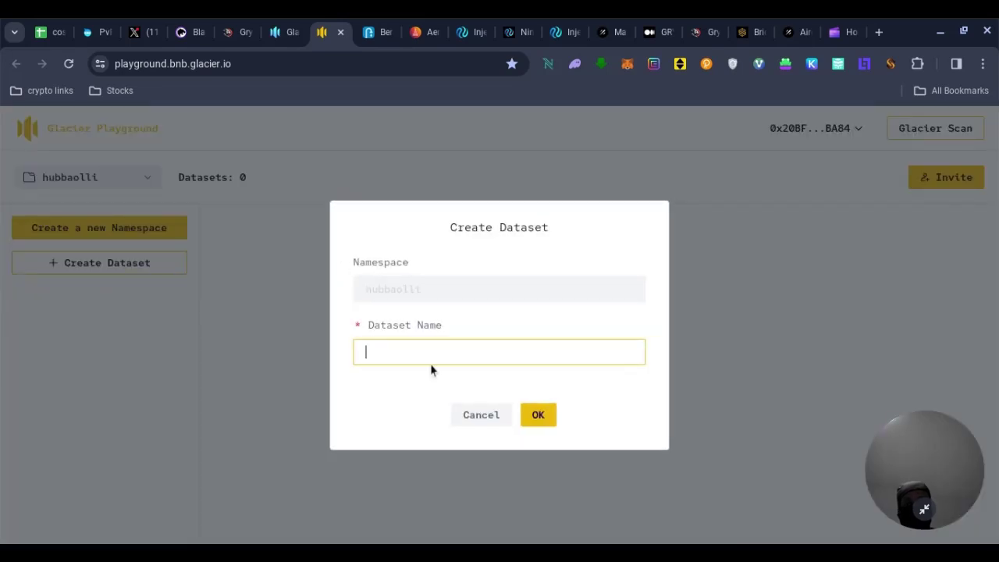
type("jillko")
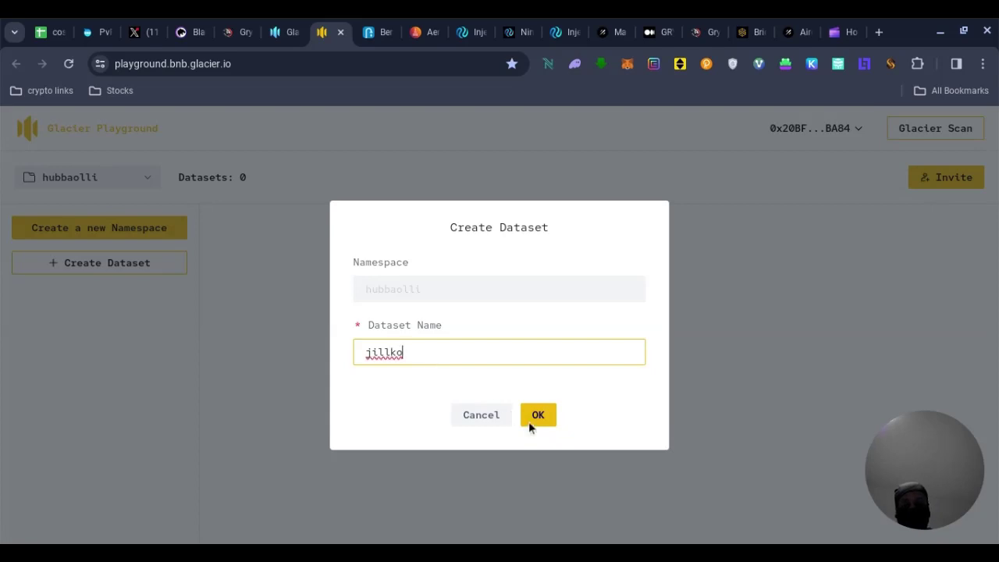
left_click(542, 433)
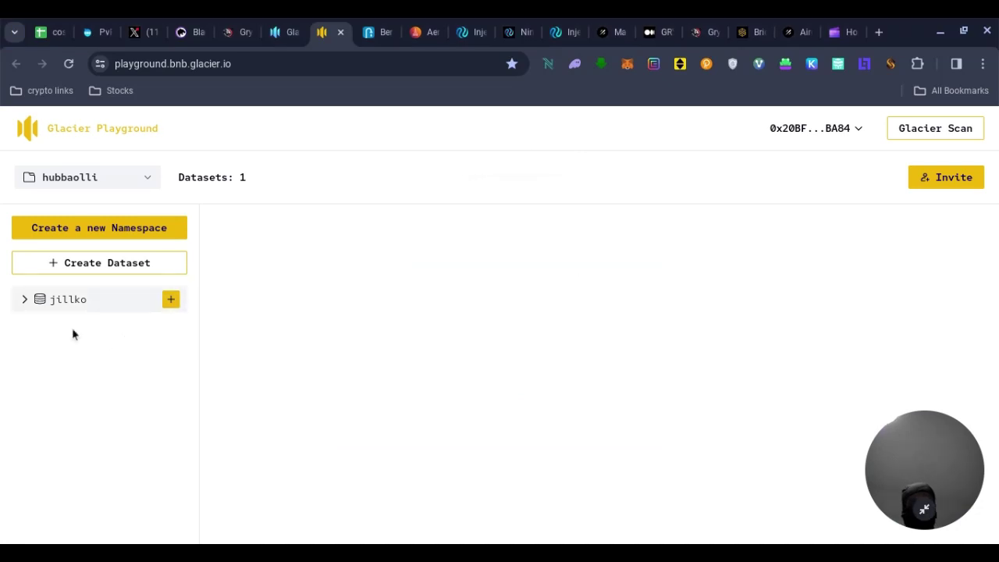
Step: Name the new jillko collection billgatezz and add a required field bobby described 'look'
left_click(170, 301)
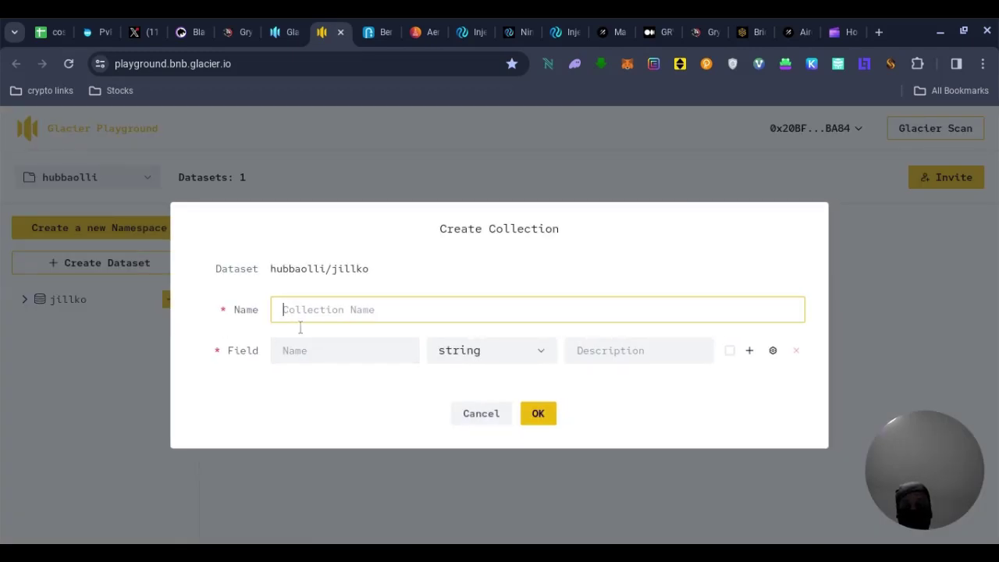
type("bill")
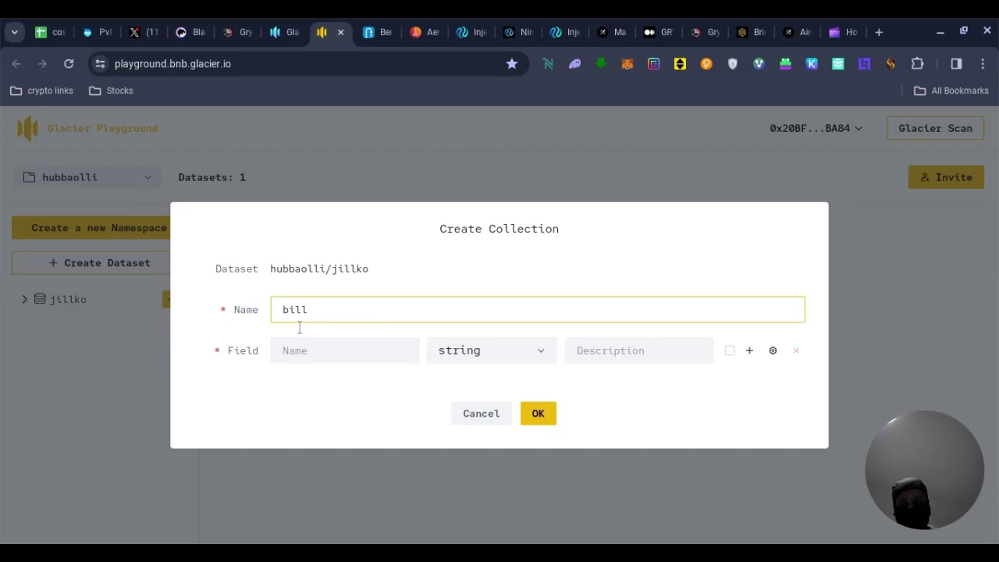
type("gatezz")
key("ctrl+a")
left_click(325, 366)
type("bobby")
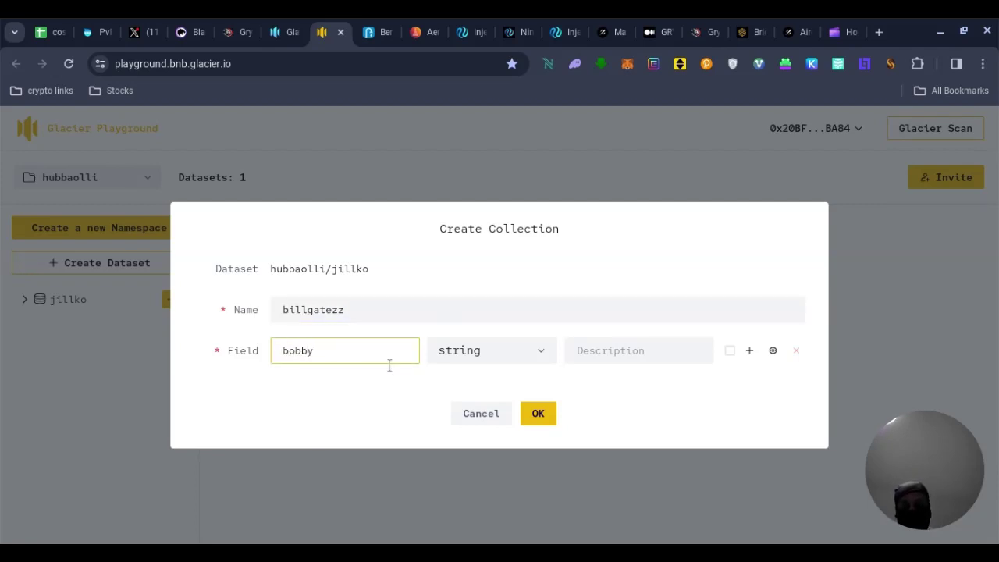
left_click(587, 370)
type("looks")
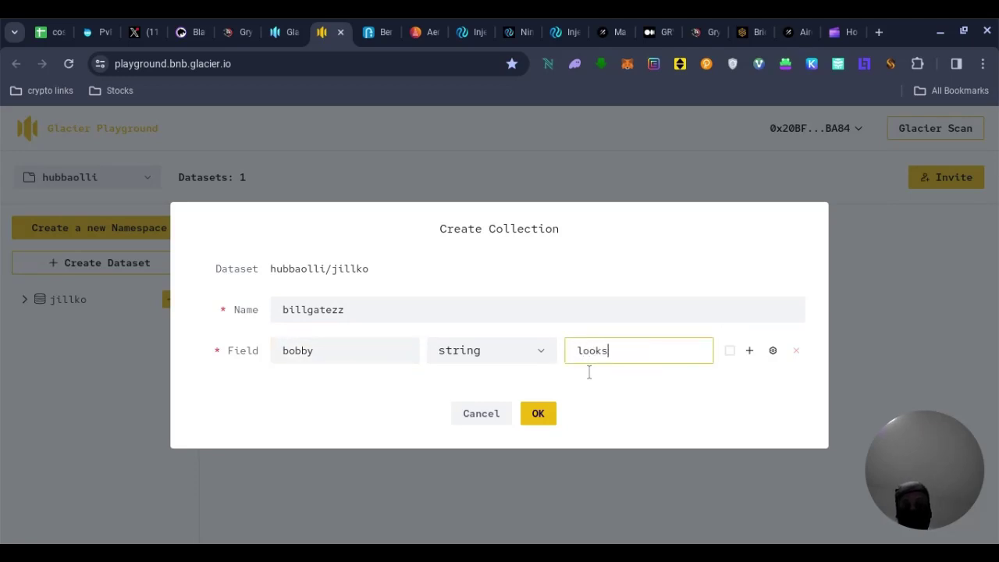
left_click(734, 381)
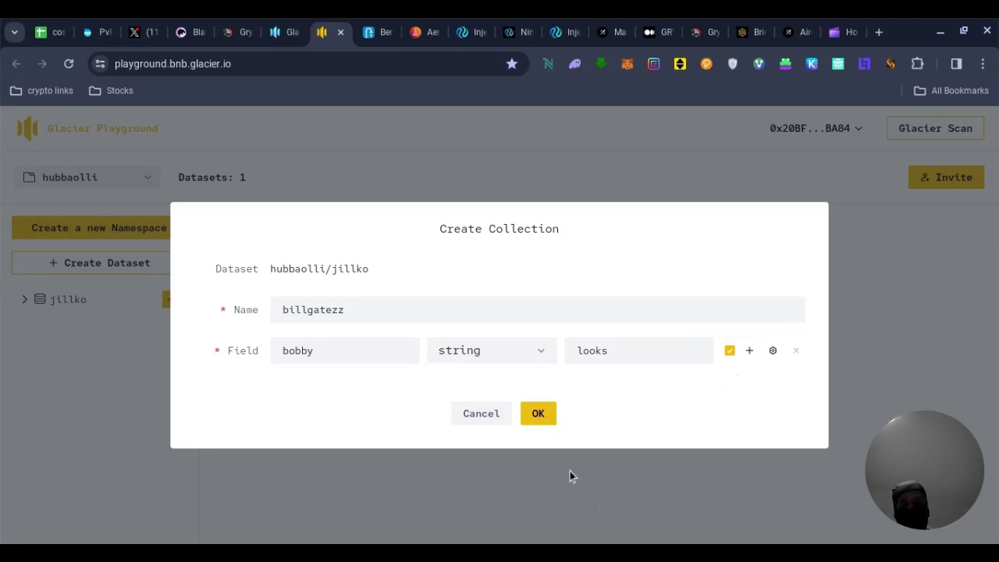
Step: Add a second required field june described 'april' and submit the collection
left_click(750, 351)
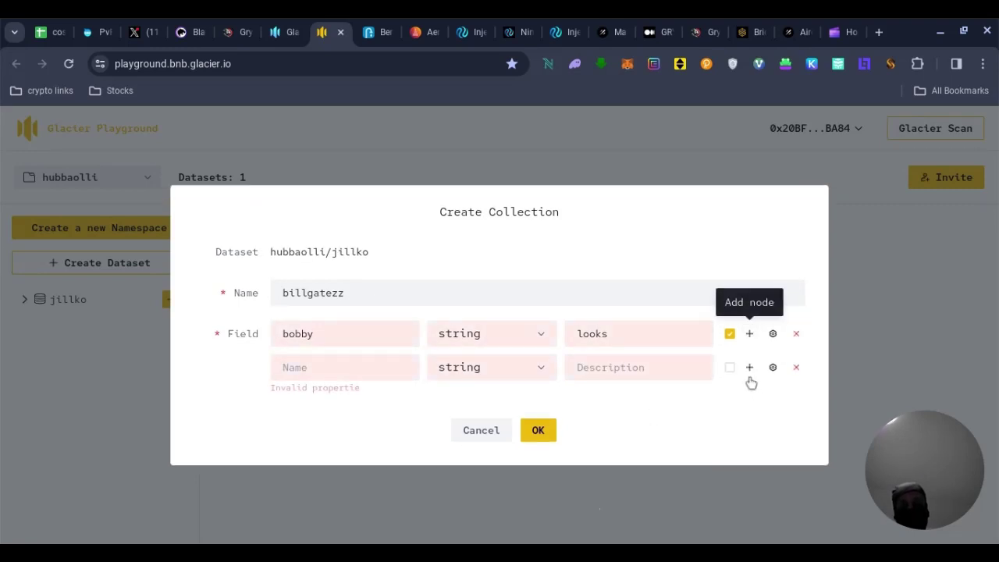
type("june")
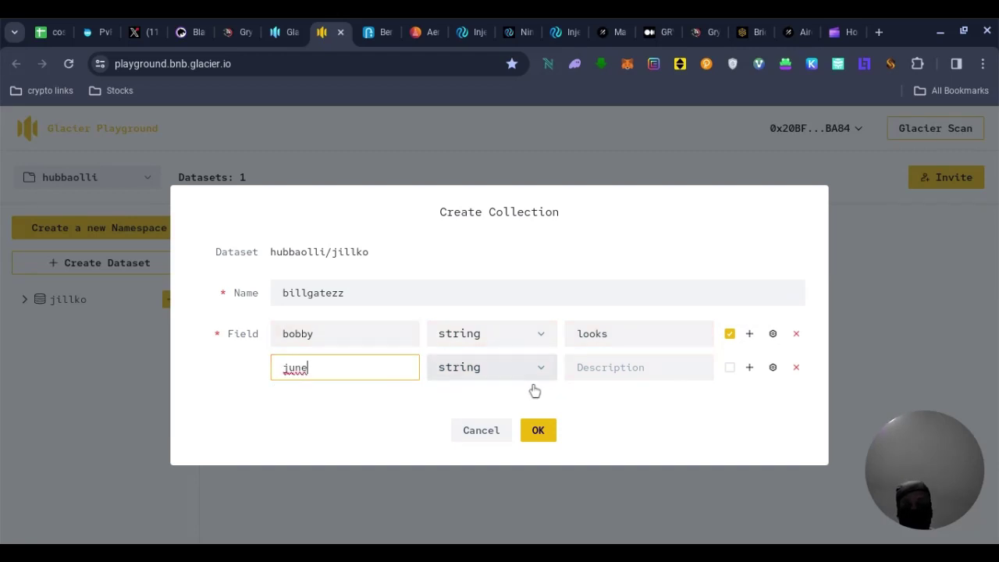
left_click(584, 390)
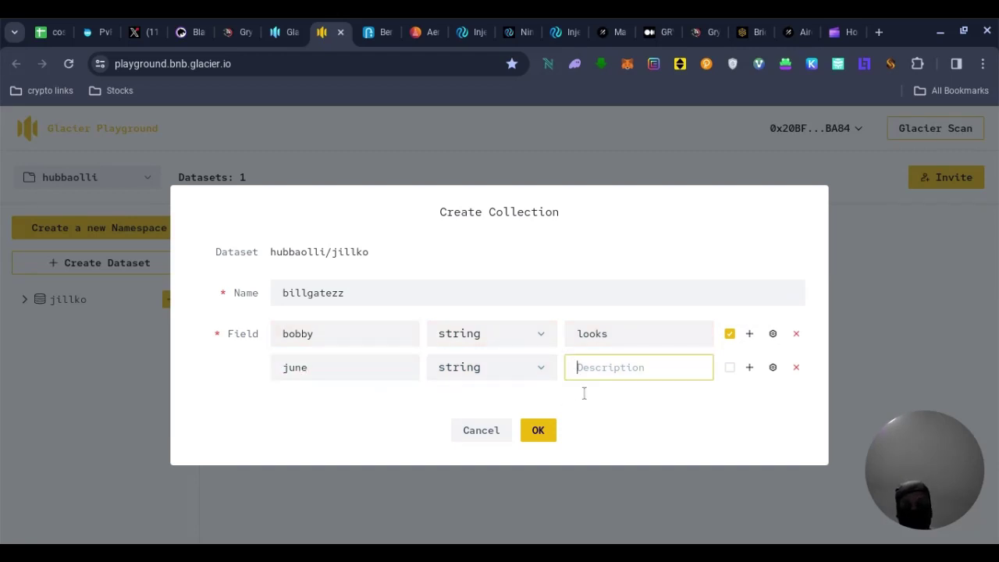
type("april")
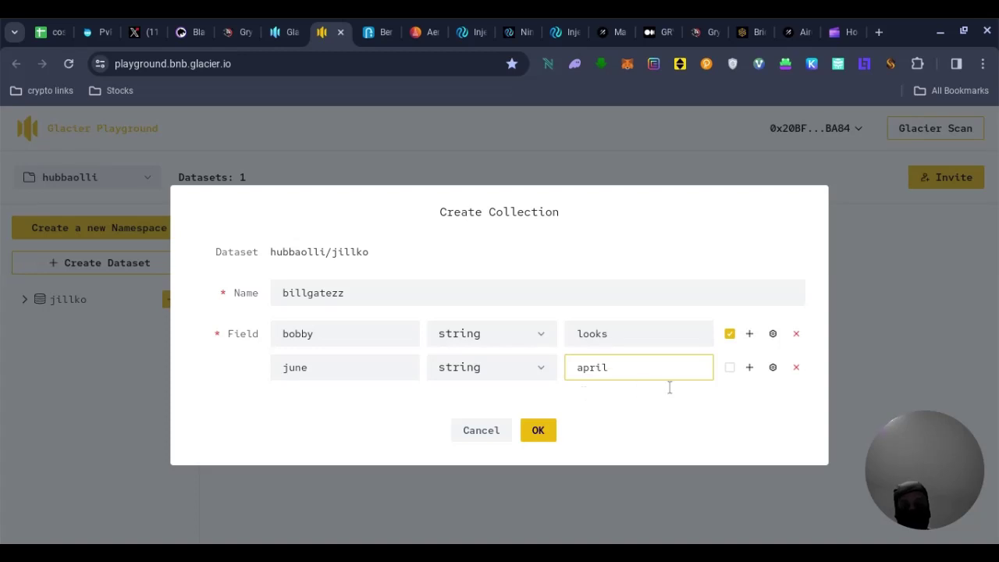
left_click(729, 367)
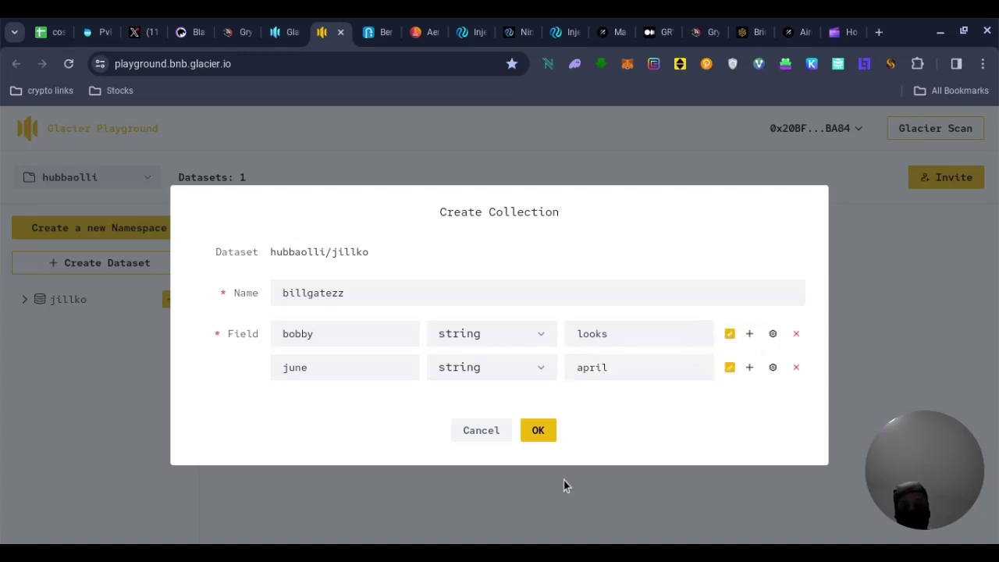
left_click(539, 430)
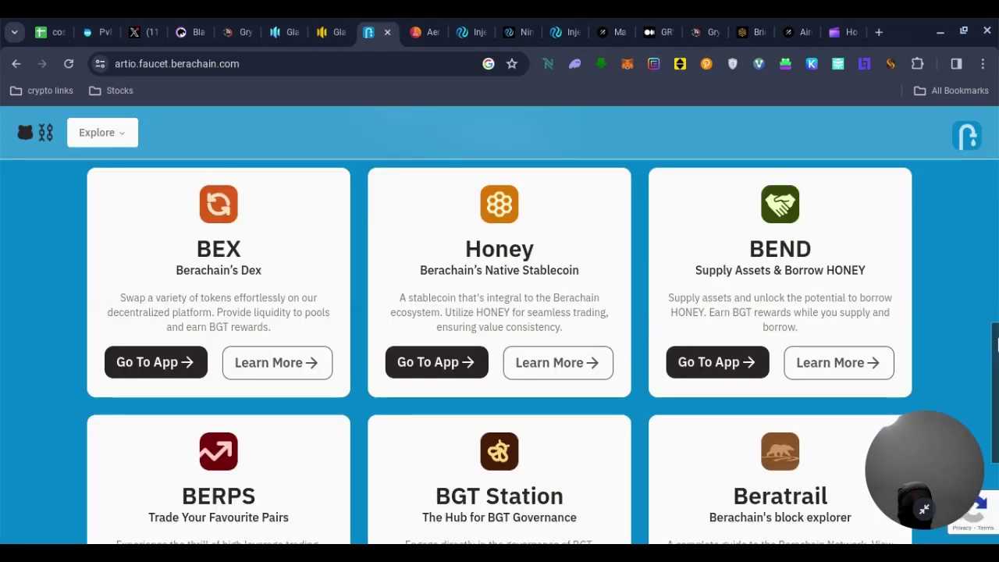
Step: Check the Berachain faucet's Request Submitted notice, then switch to the Aeroscraper lending dashboard
scroll(499, 325, "up", 5)
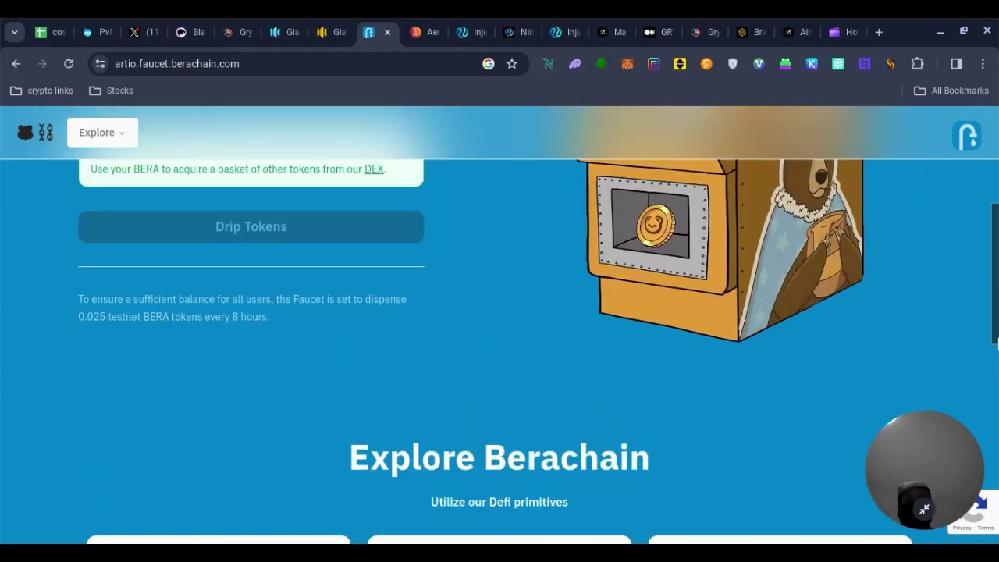
scroll(499, 325, "up", 1)
scroll(499, 325, "up", 2)
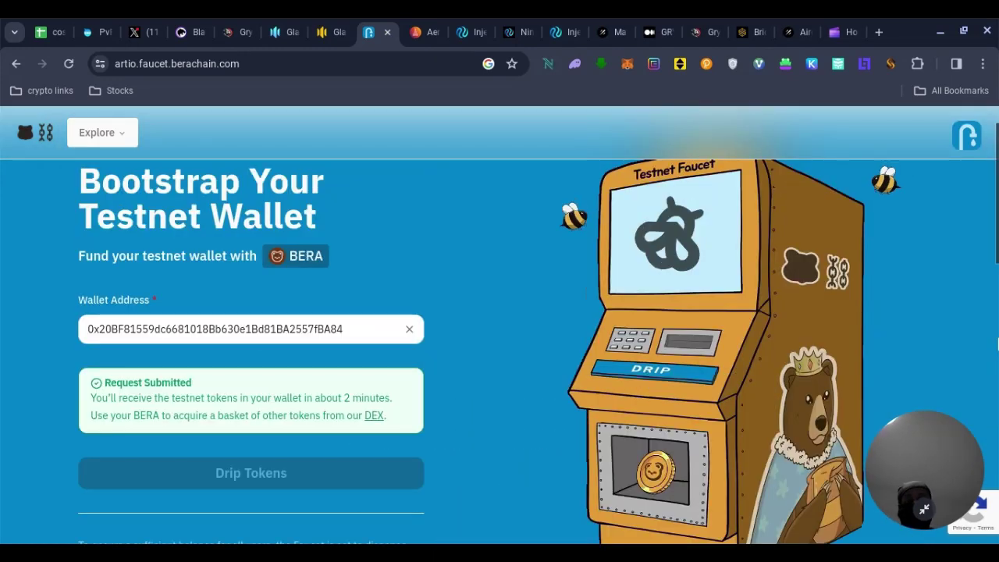
scroll(500, 325, "up", 1)
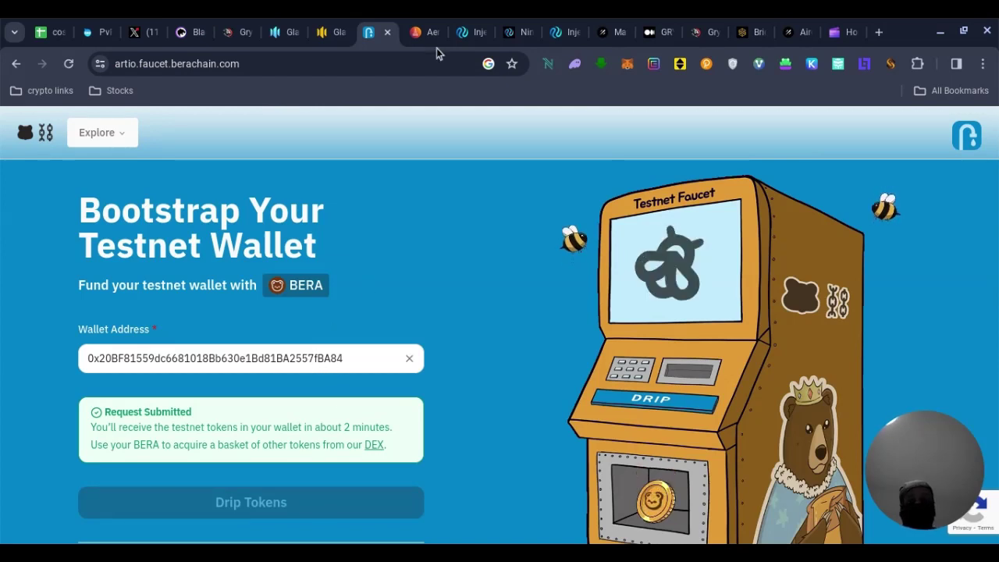
left_click(420, 31)
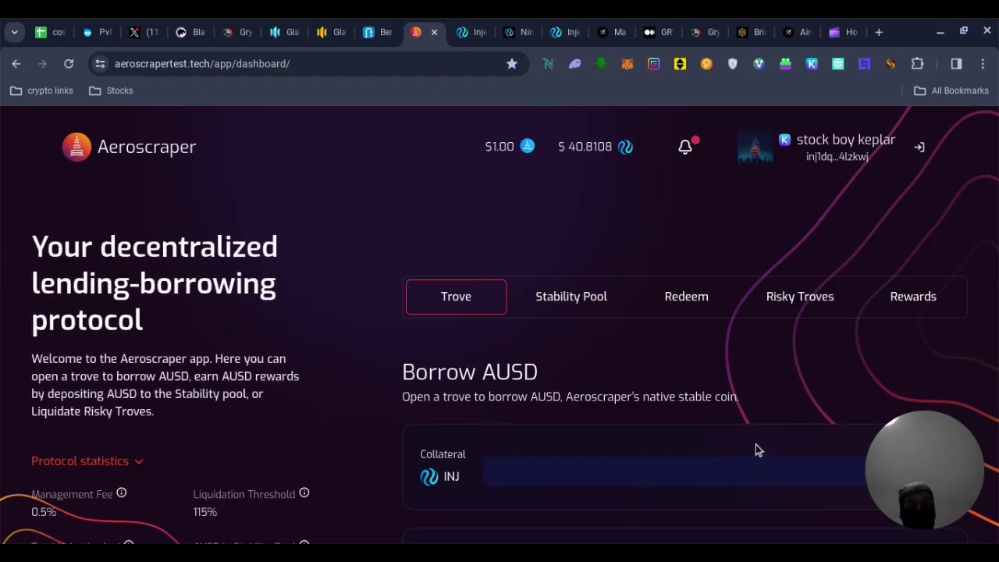
Step: Look over Aeroscraper's Borrow AUSD trove form, then switch to the SatoshiVM bridge
scroll(755, 444, "down", 3)
scroll(756, 444, "down", 1)
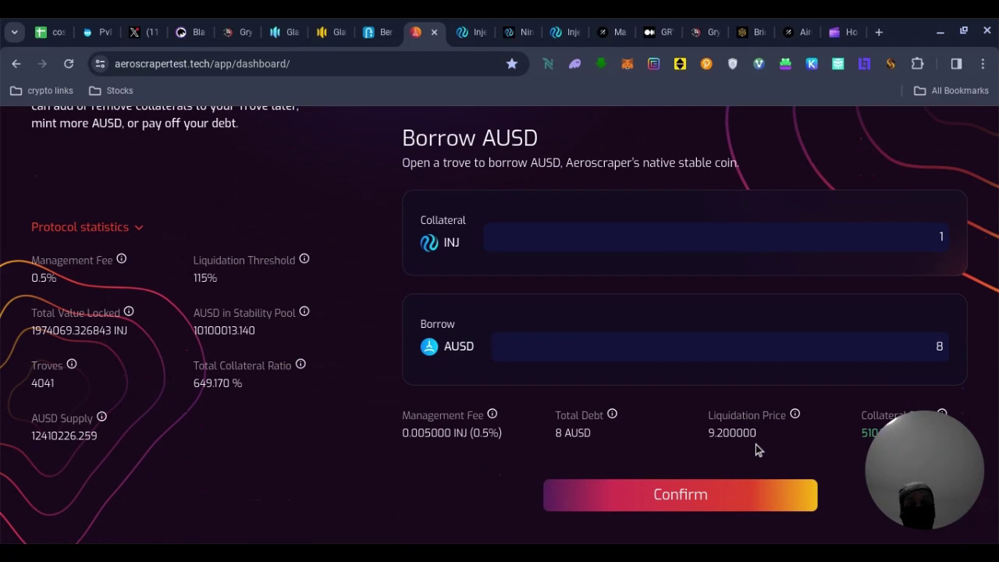
left_click(754, 25)
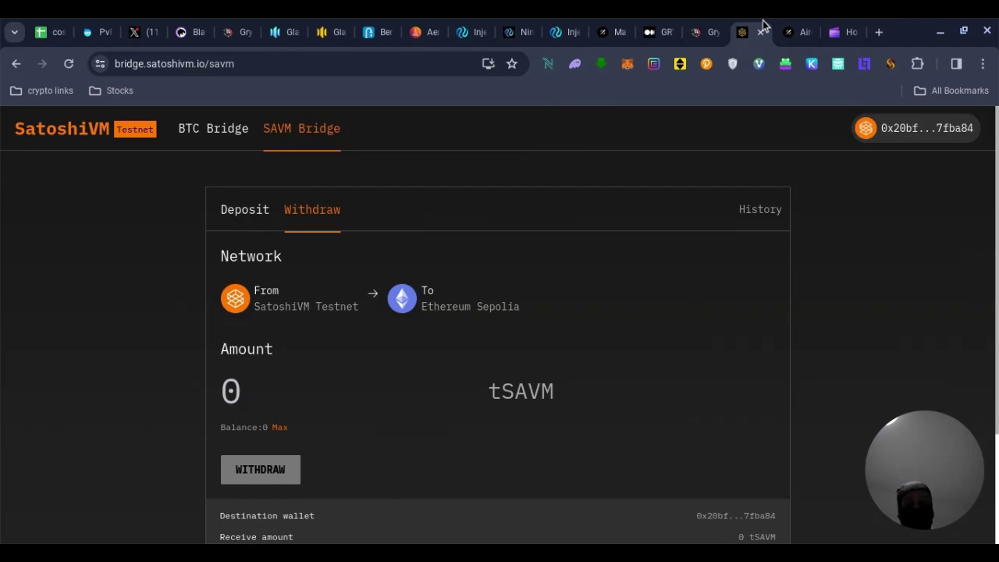
Step: Open the BTC Bridge deposit form and review the bridge fee and the 0.03089191 tBTC balance
left_click(233, 154)
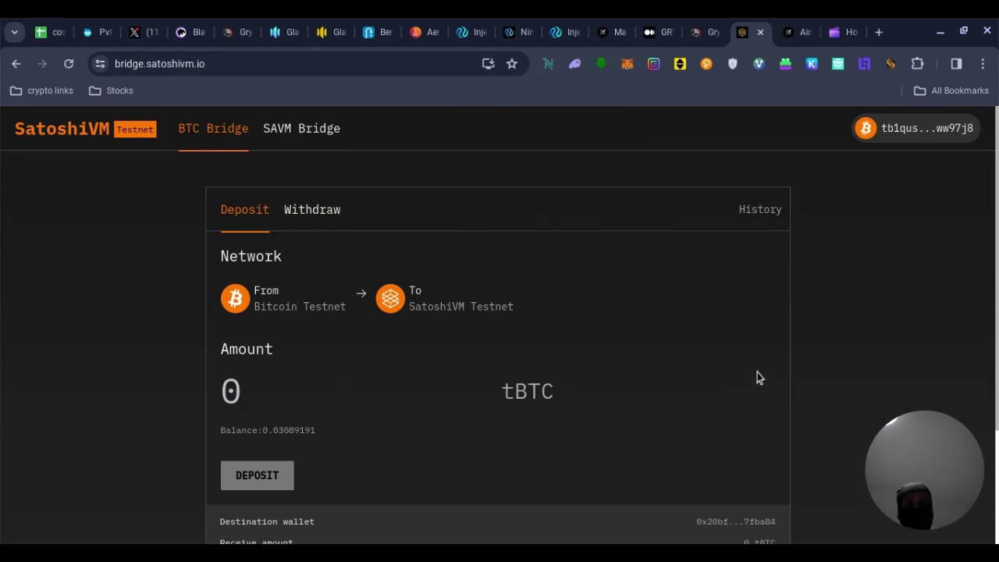
scroll(809, 373, "down", 2)
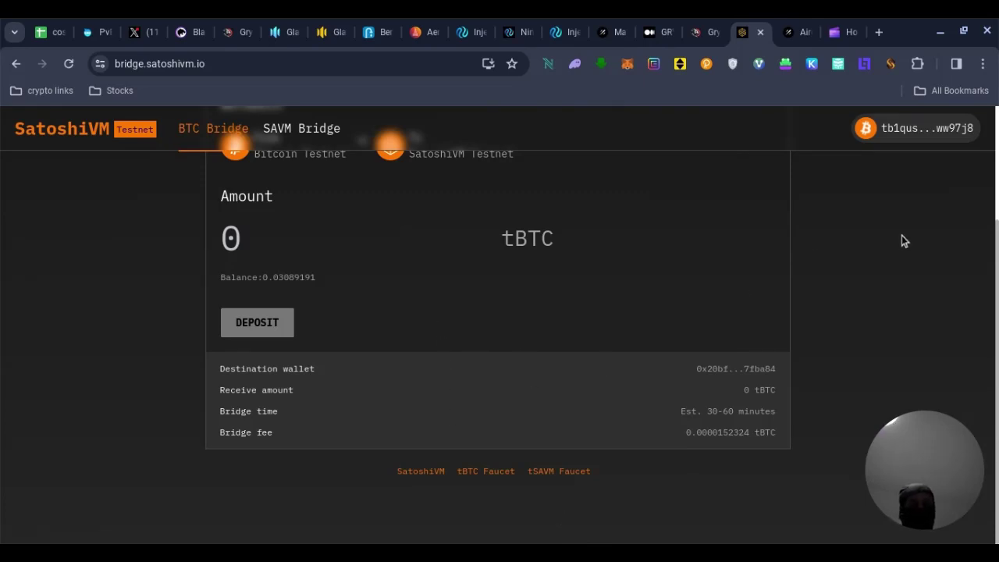
scroll(901, 234, "up", 2)
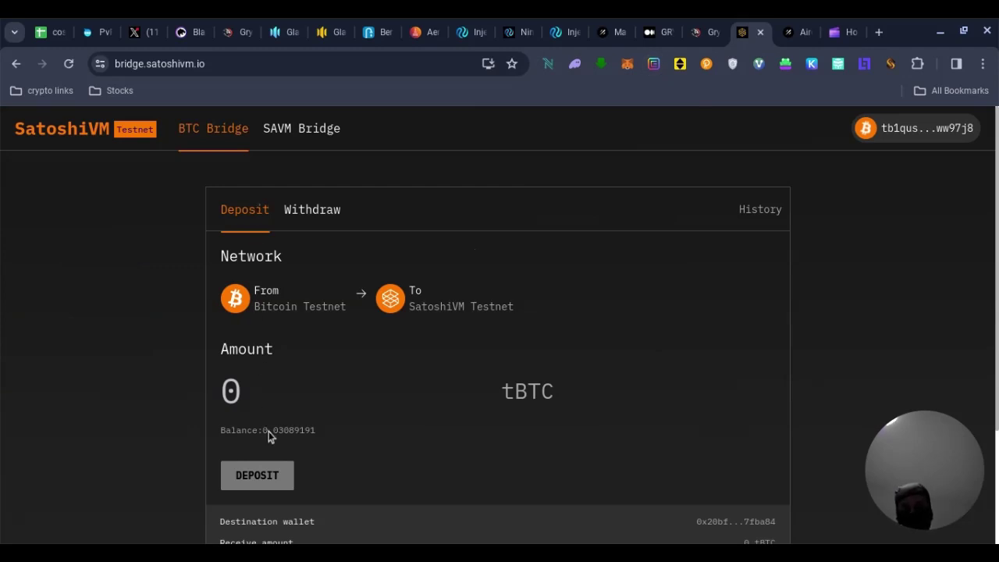
Step: Deposit 0.00001 tBTC to SatoshiVM Testnet and return from the Transaction sent dialog
left_click(248, 401)
type("0.")
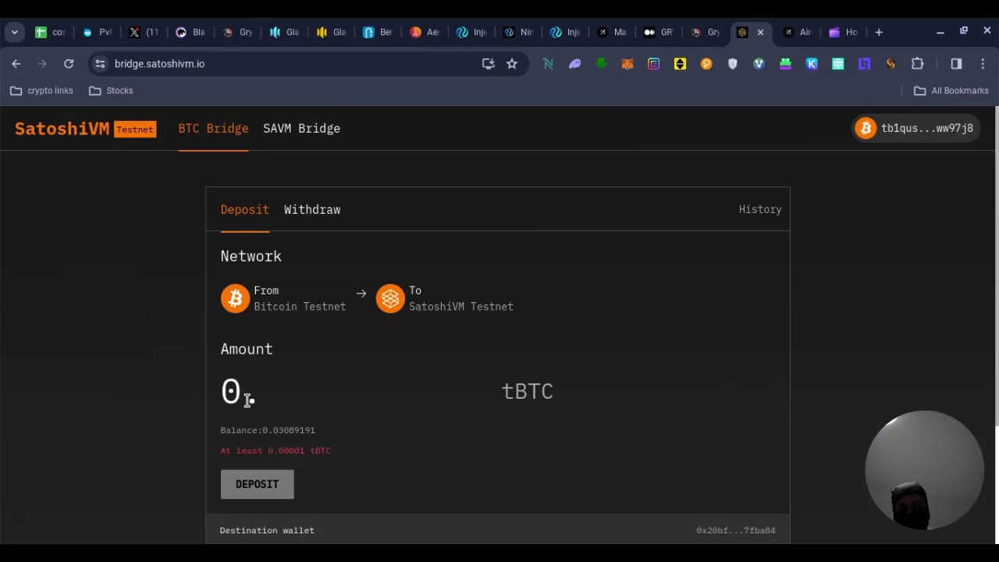
type("00001")
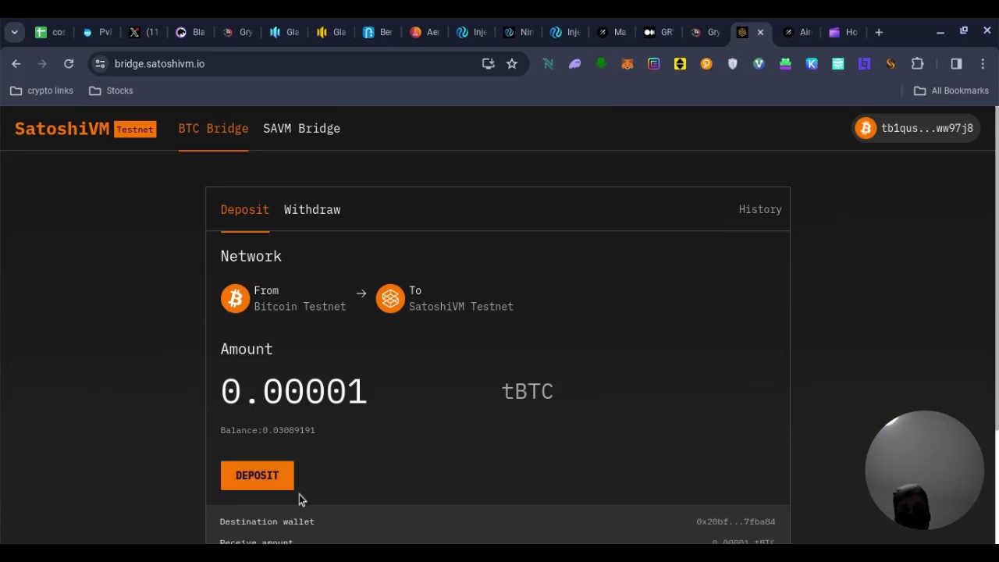
left_click(286, 484)
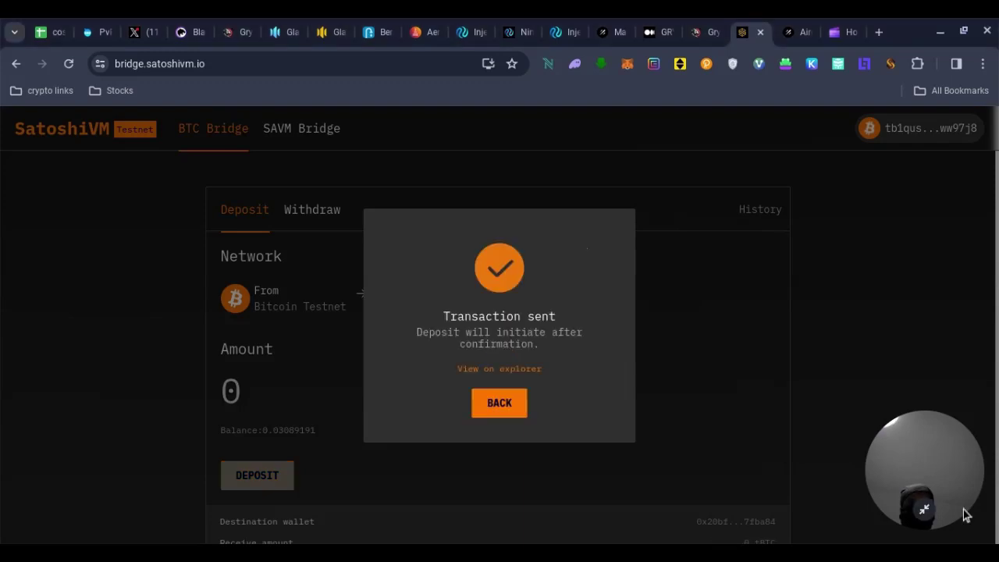
left_click(503, 427)
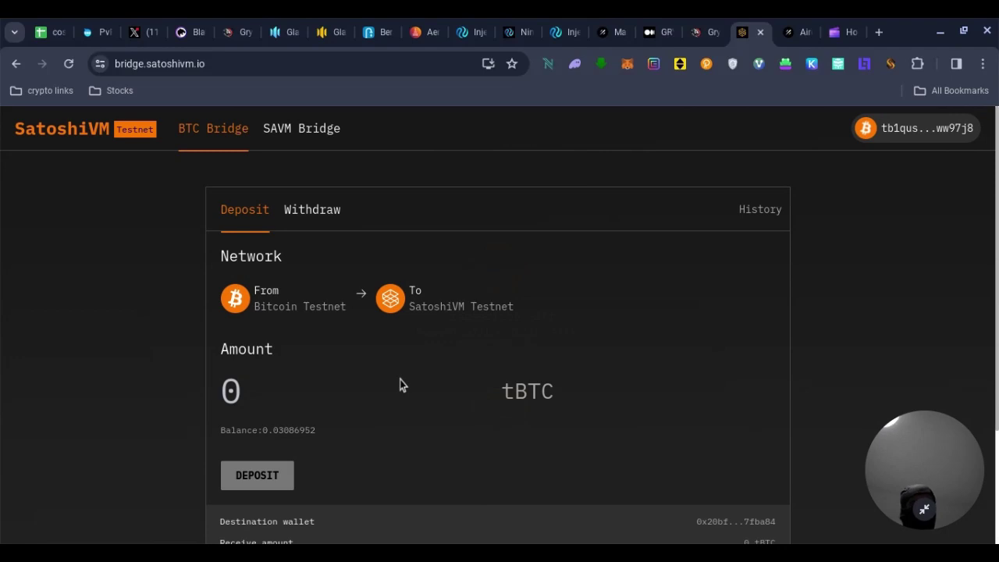
Step: Try withdrawing 0.001 tBTC to Bitcoin Testnet, which is suspended, then go to SAVM Bridge
left_click(326, 244)
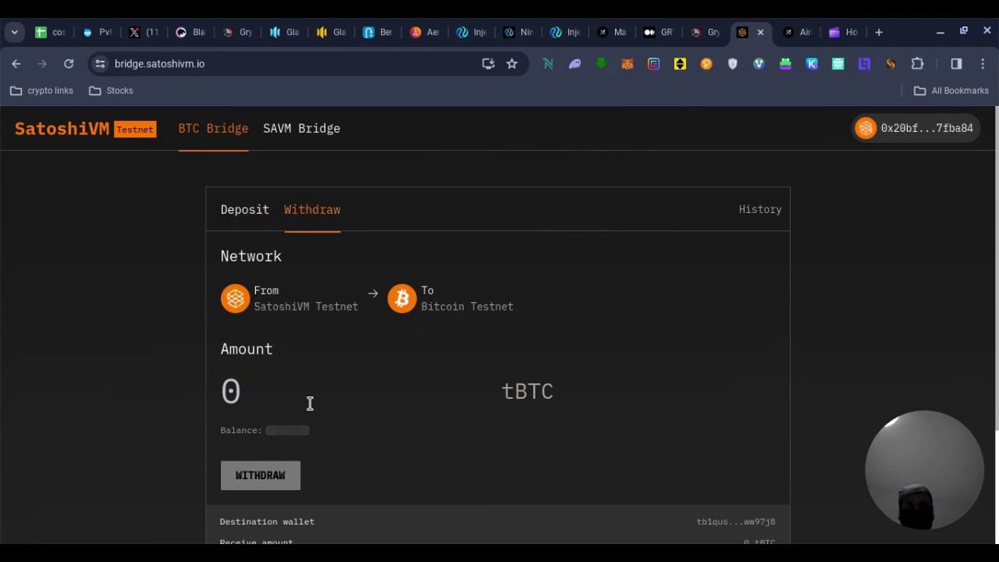
double_click(289, 458)
left_click(265, 405)
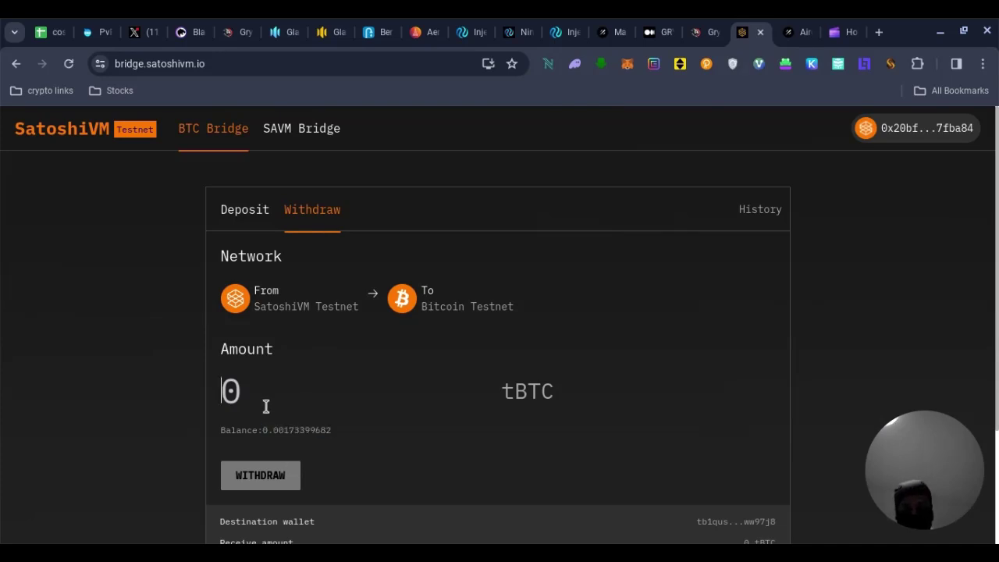
type("0.001")
key("Return")
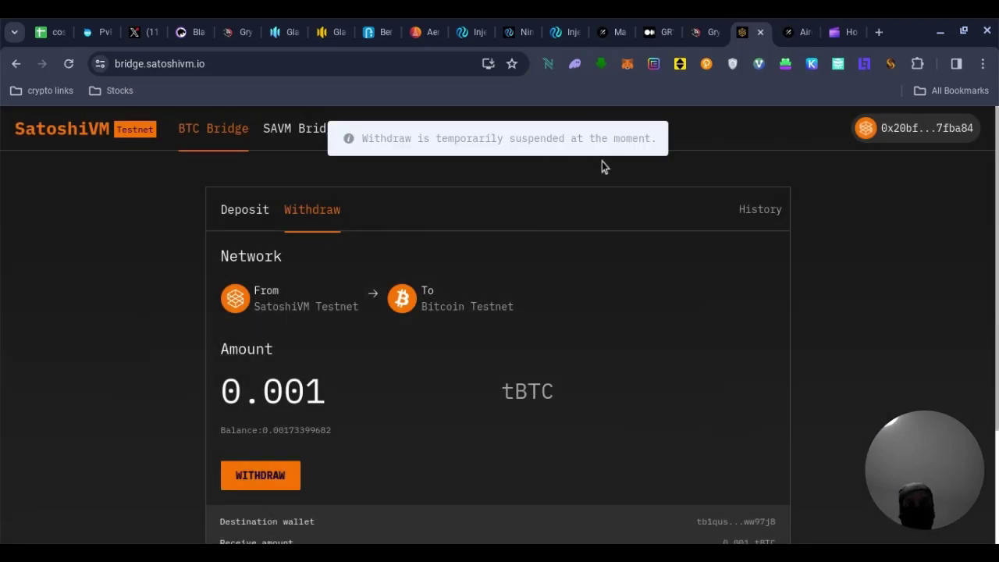
left_click(308, 142)
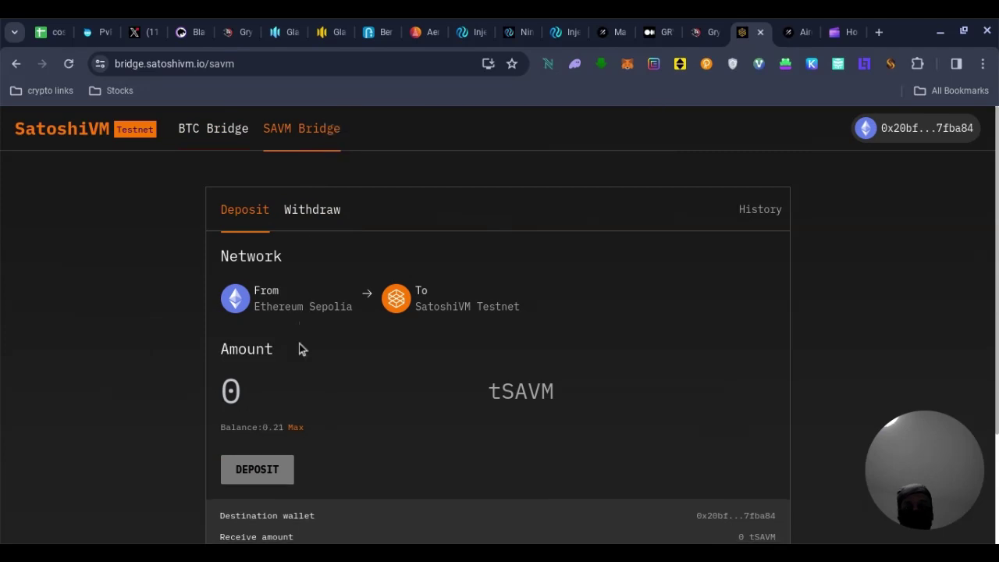
Step: On the SAVM Bridge Deposit form, enter 0.00001 tSAVM from Ethereum Sepolia
left_click(328, 233)
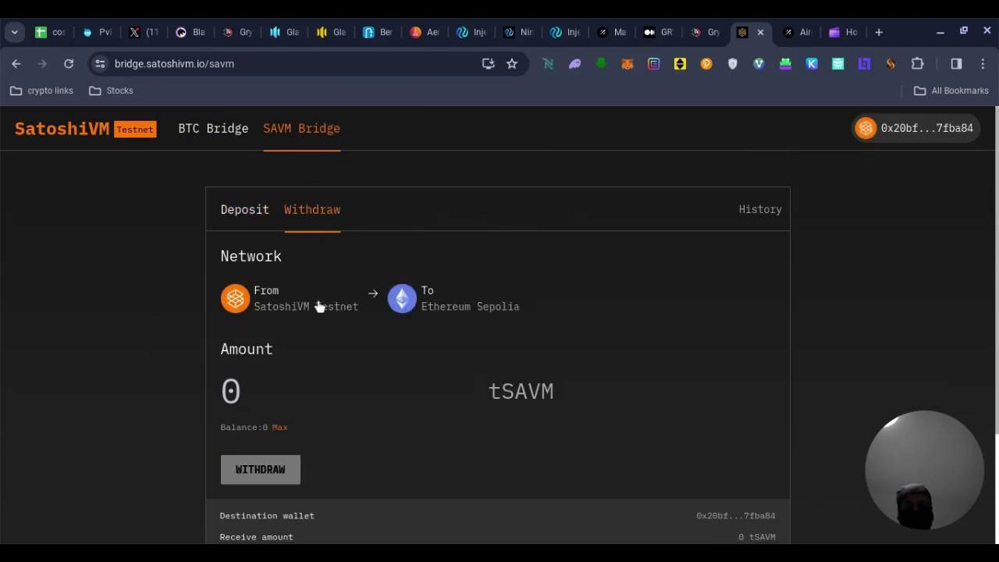
left_click(268, 233)
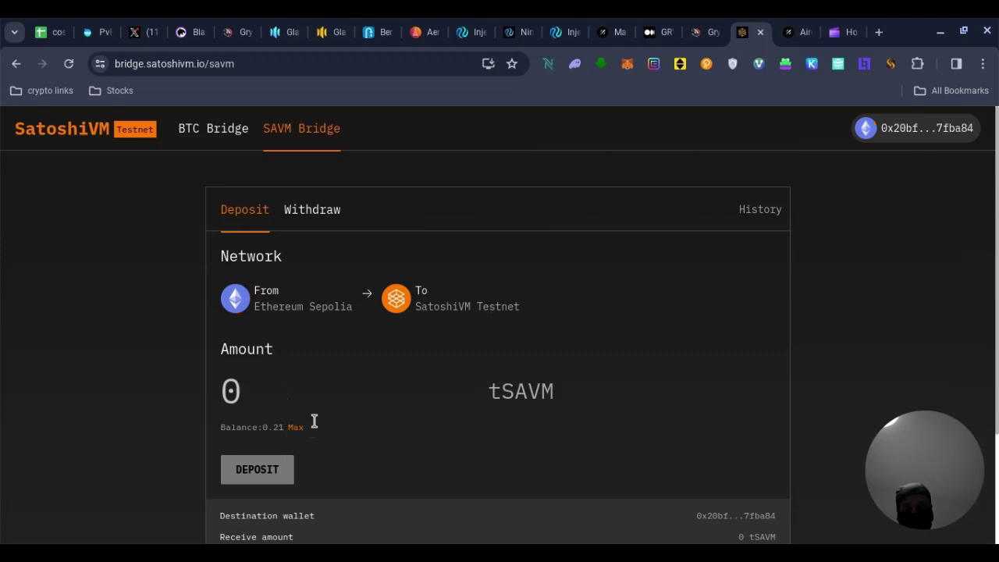
type("0.000")
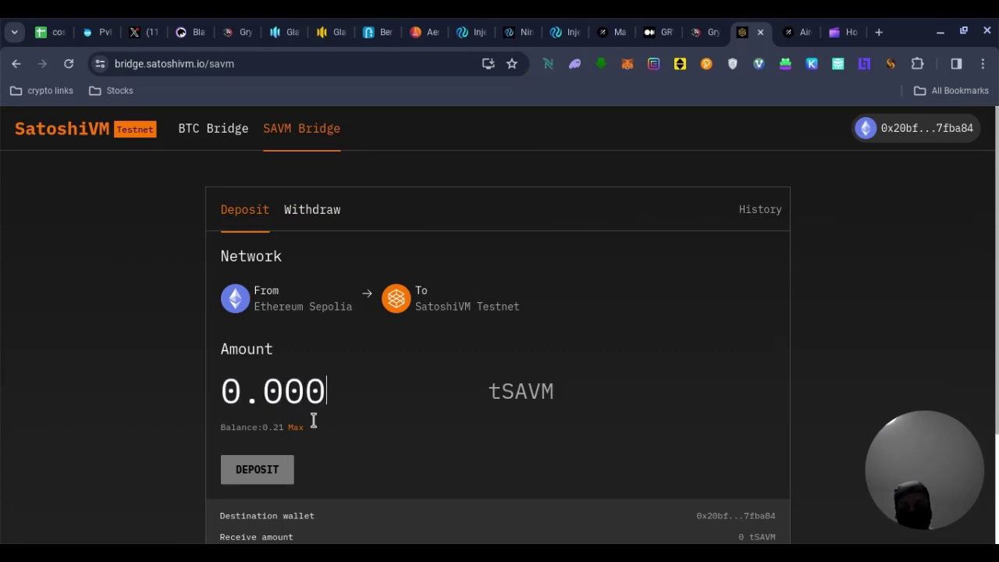
type("01")
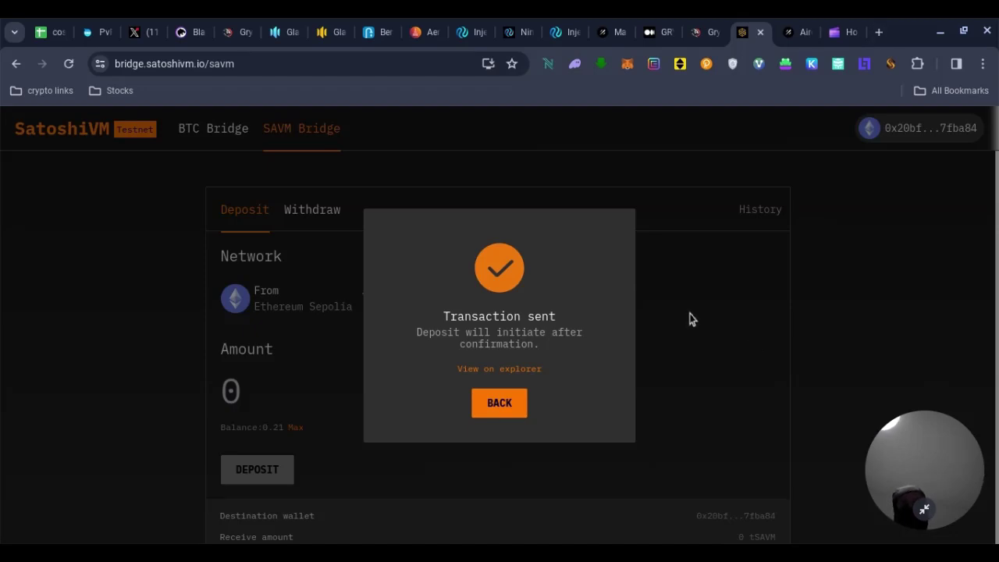
Step: Close the tSAVM deposit confirmation and switch to the SAVM Withdraw form to Ethereum Sepolia
left_click(512, 425)
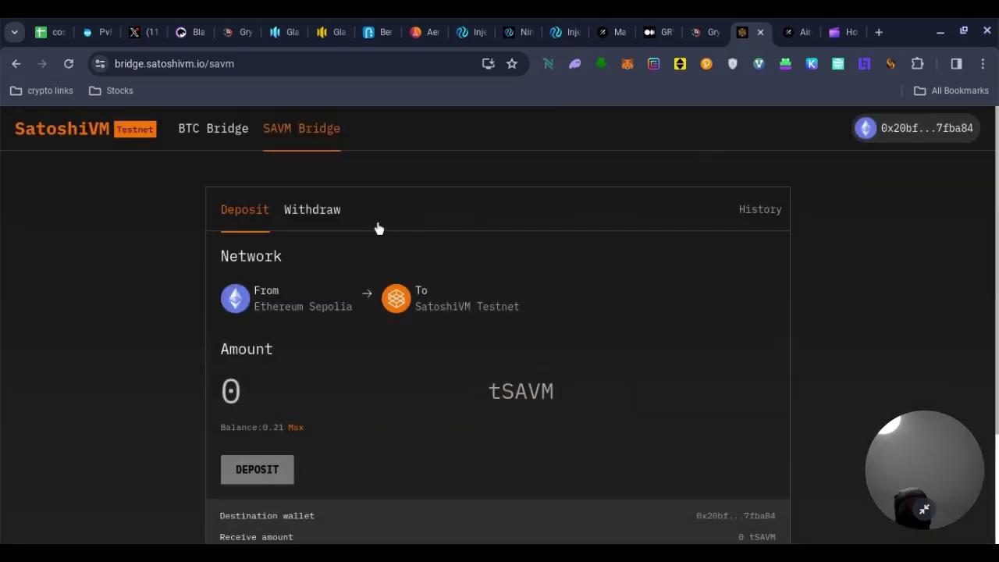
left_click(306, 225)
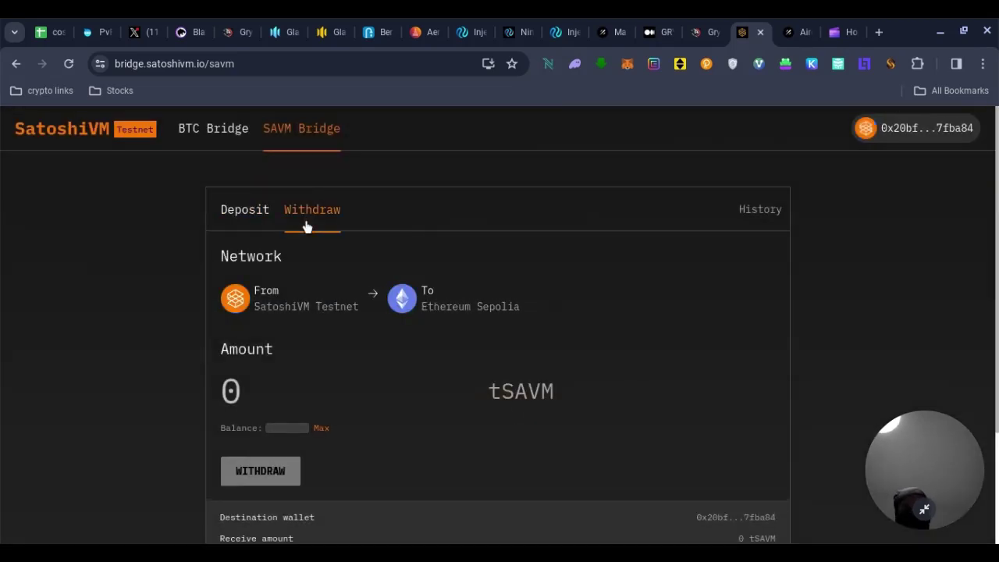